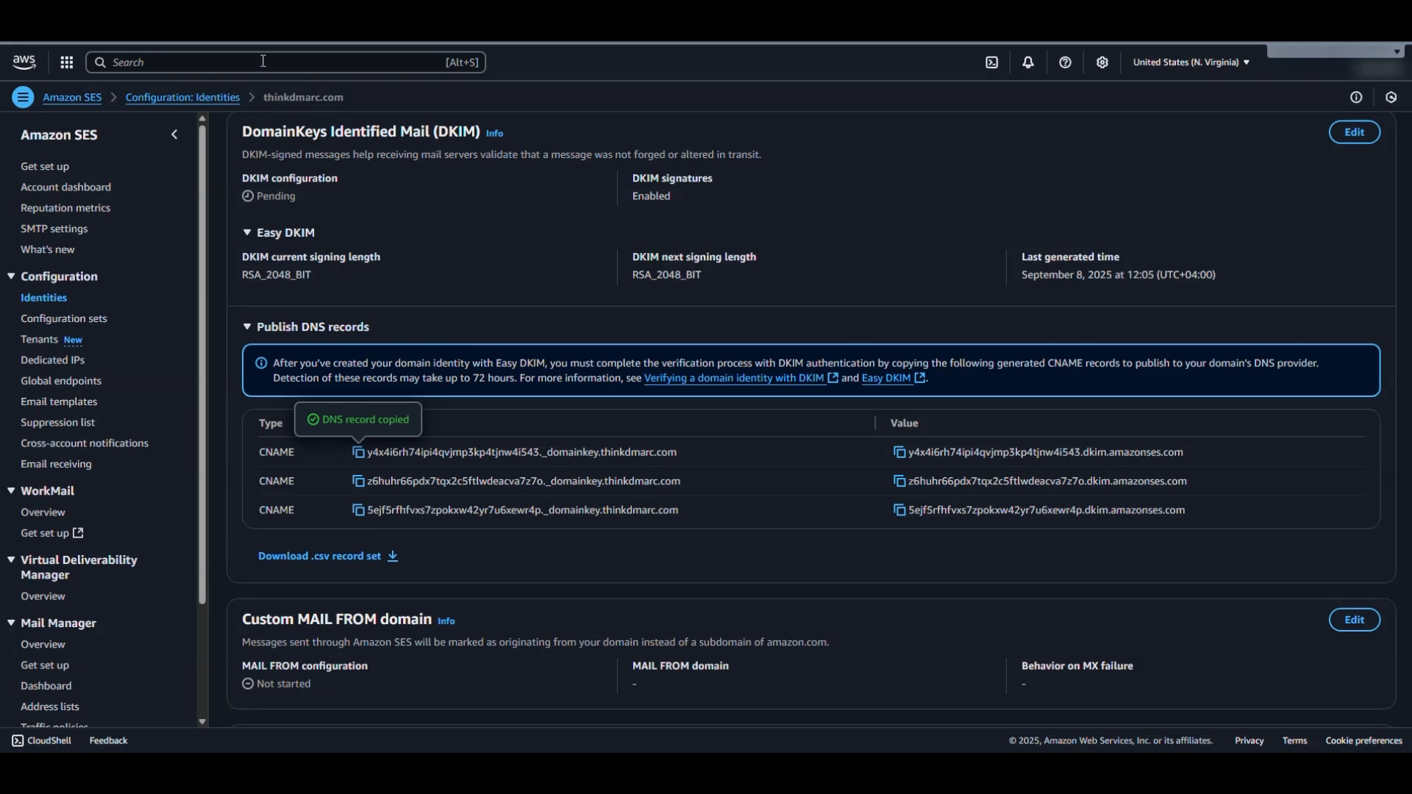
- Find the Lightsail DNS zones feature and open the DNS records of the thinkdmarc.com zone
text(dns)
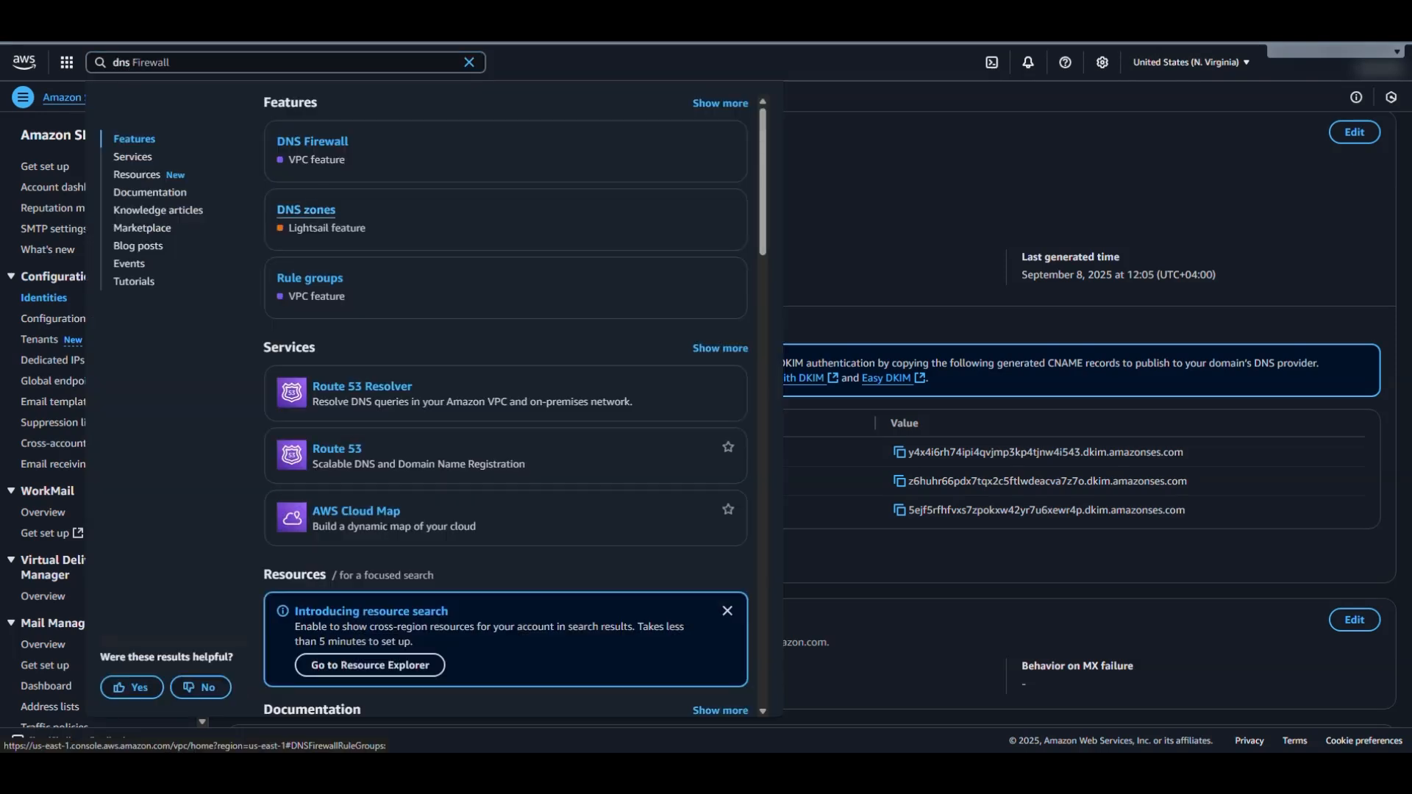
click(901, 221)
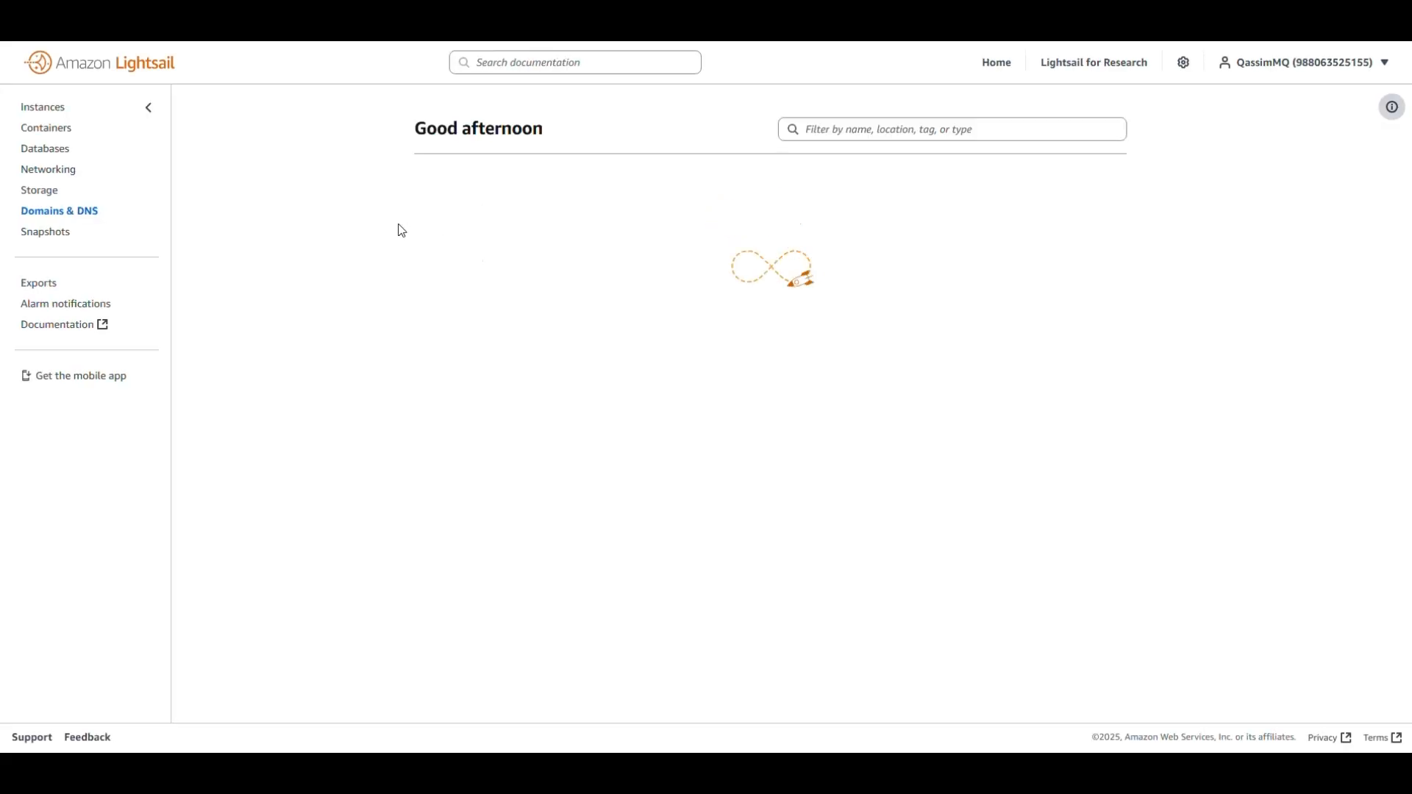
click(743, 430)
click(710, 416)
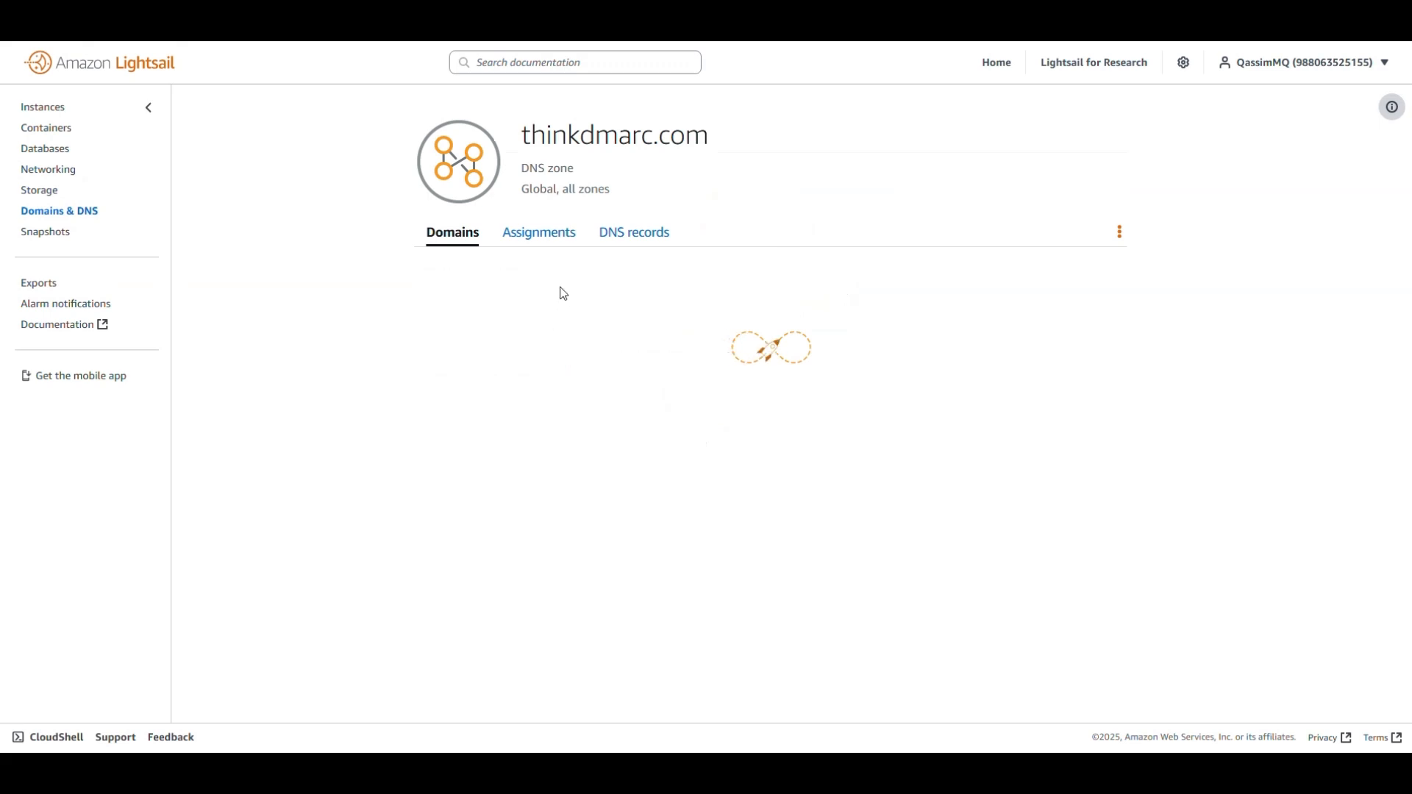
click(634, 234)
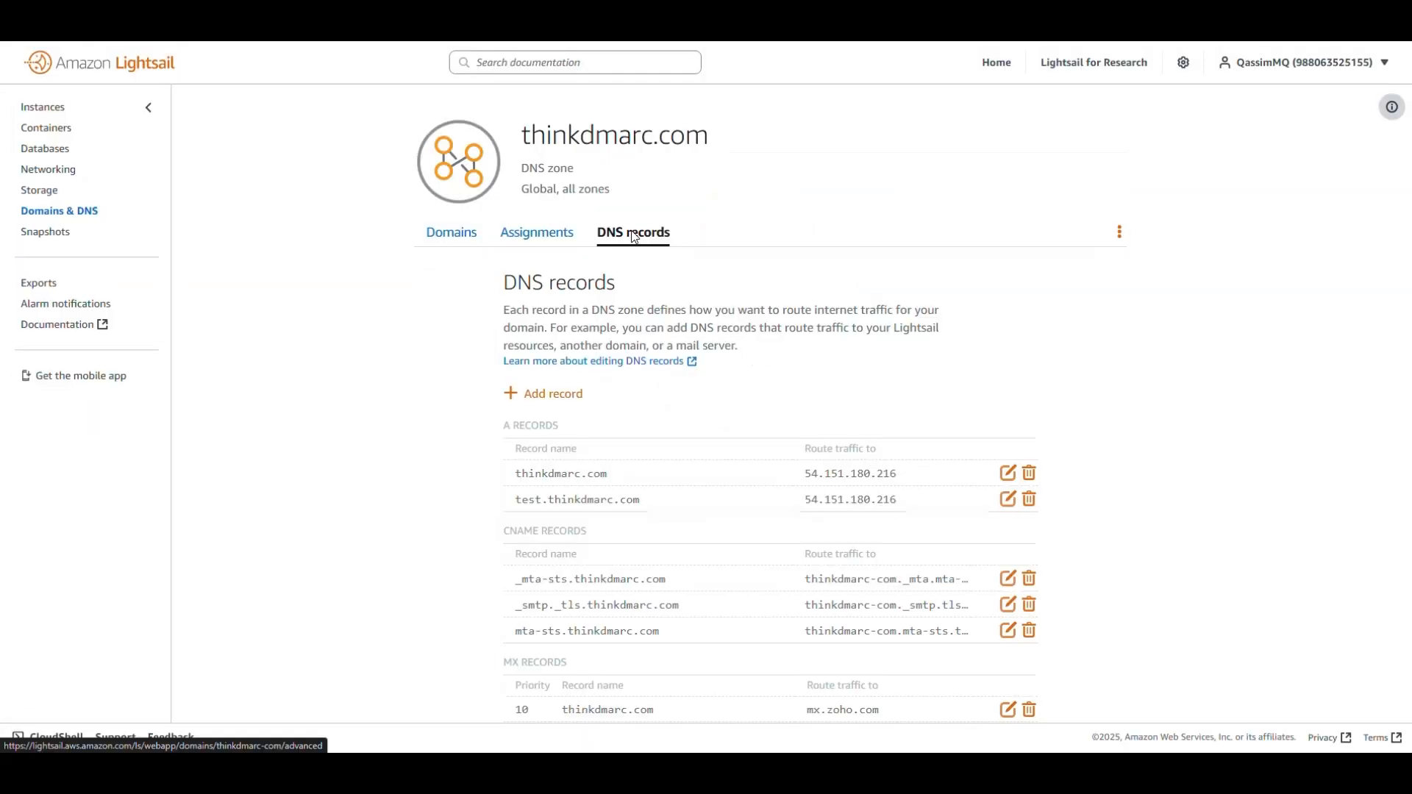
- Start a new CNAME record using the copied name of the first DKIM record, without its .thinkdmarc.com suffix
click(537, 395)
click(589, 449)
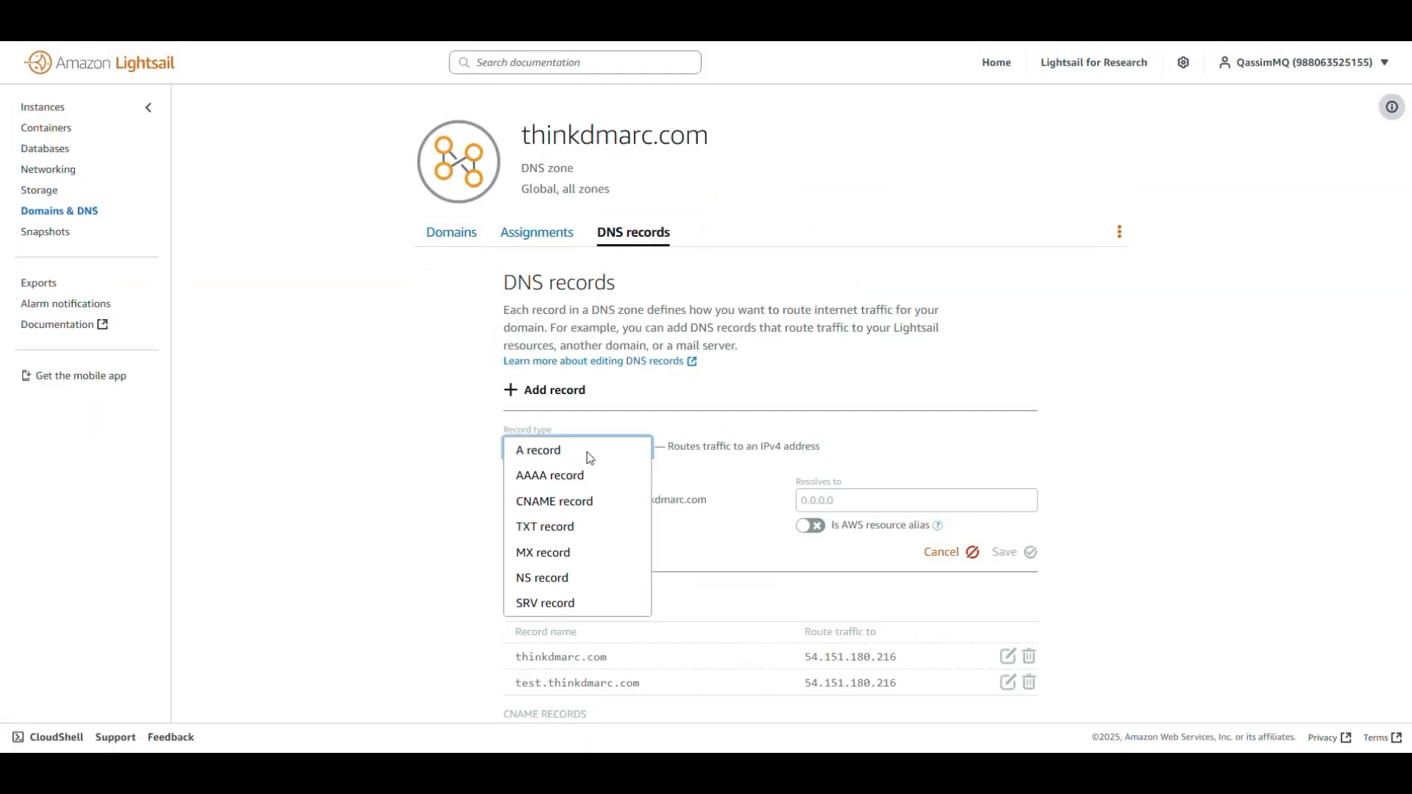
click(557, 497)
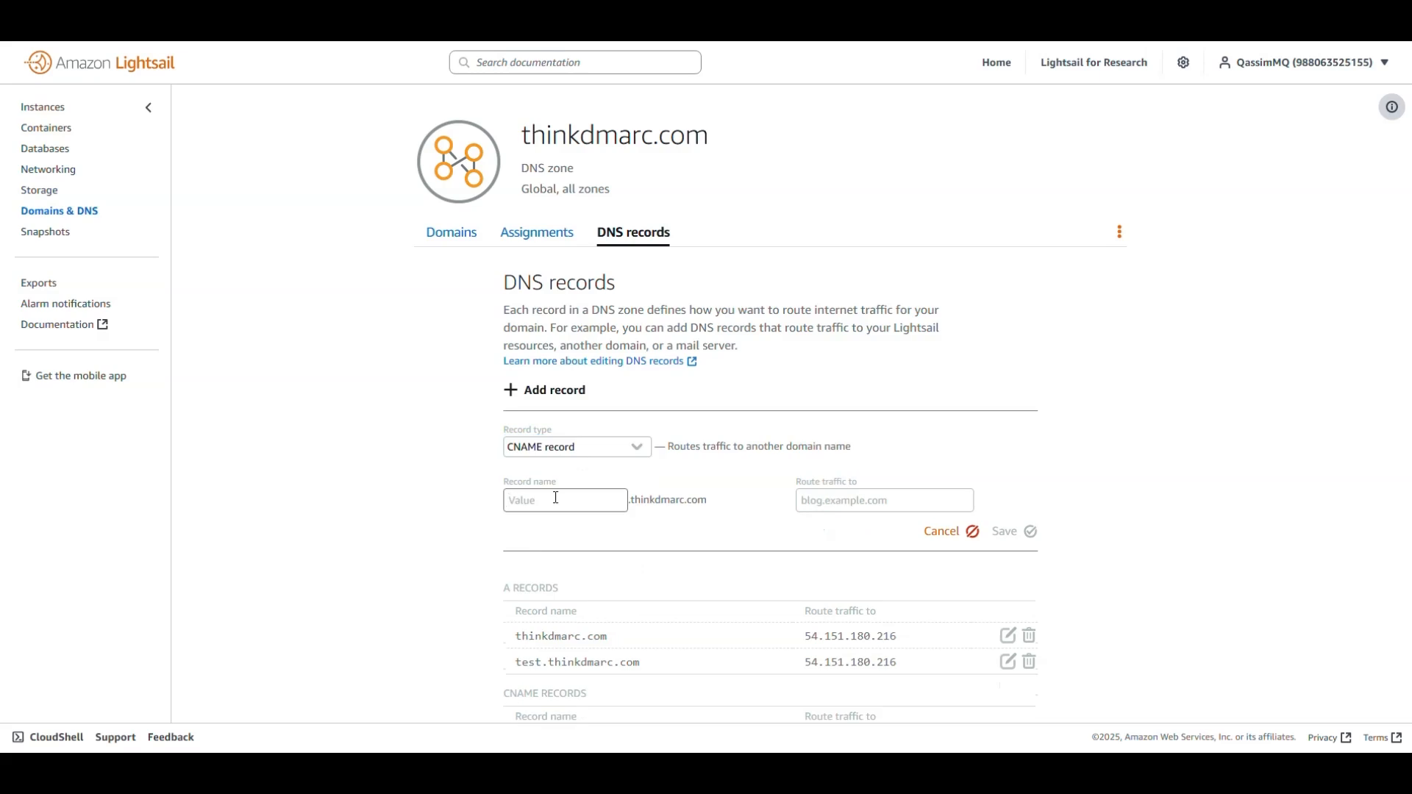
key(ctrl+v)
drag(624, 500, 549, 500)
key(BackSpace)
key(BackSpace)
triple_click(631, 513)
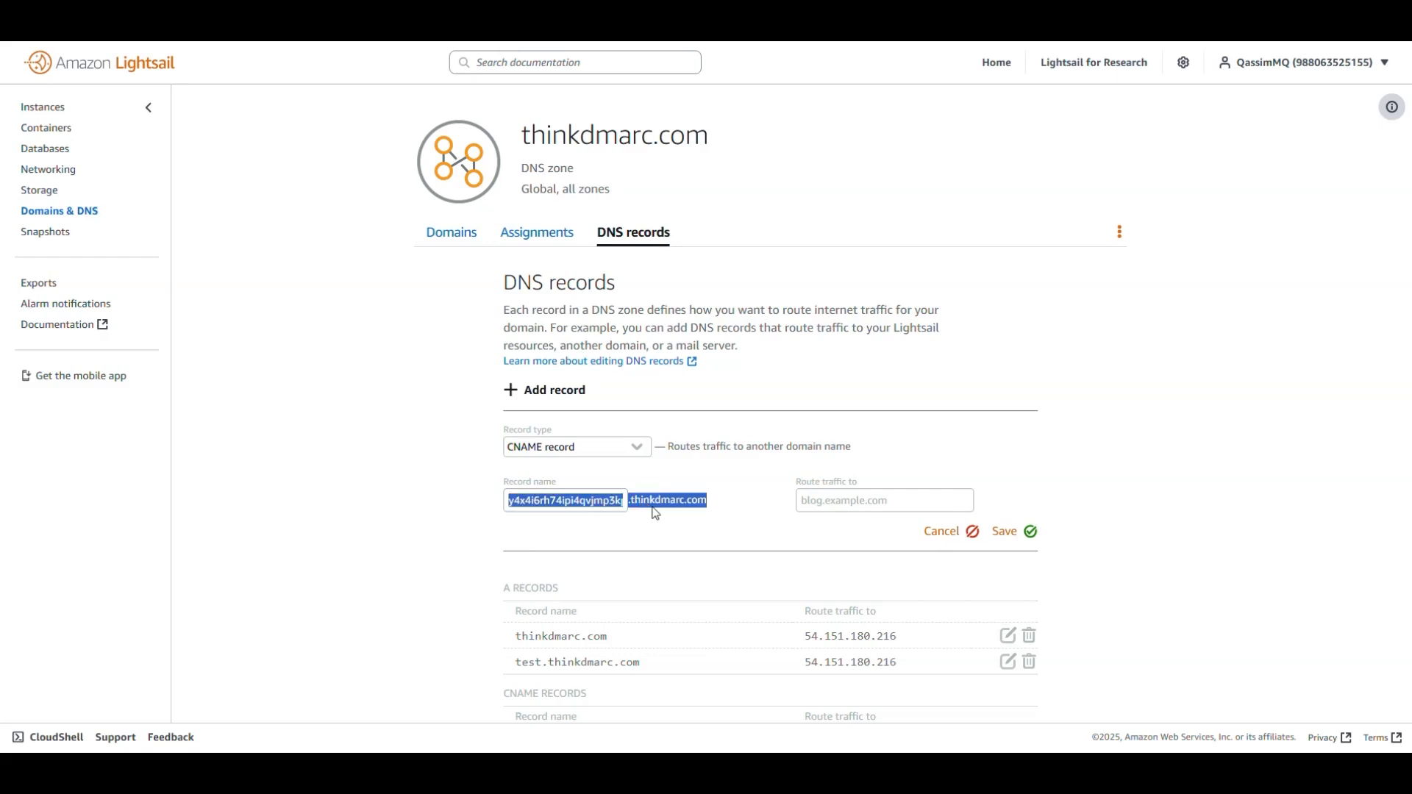
- Copy the first DKIM record's value from Amazon SES into the new CNAME's traffic target in Lightsail and save the record
key(alt+Tab)
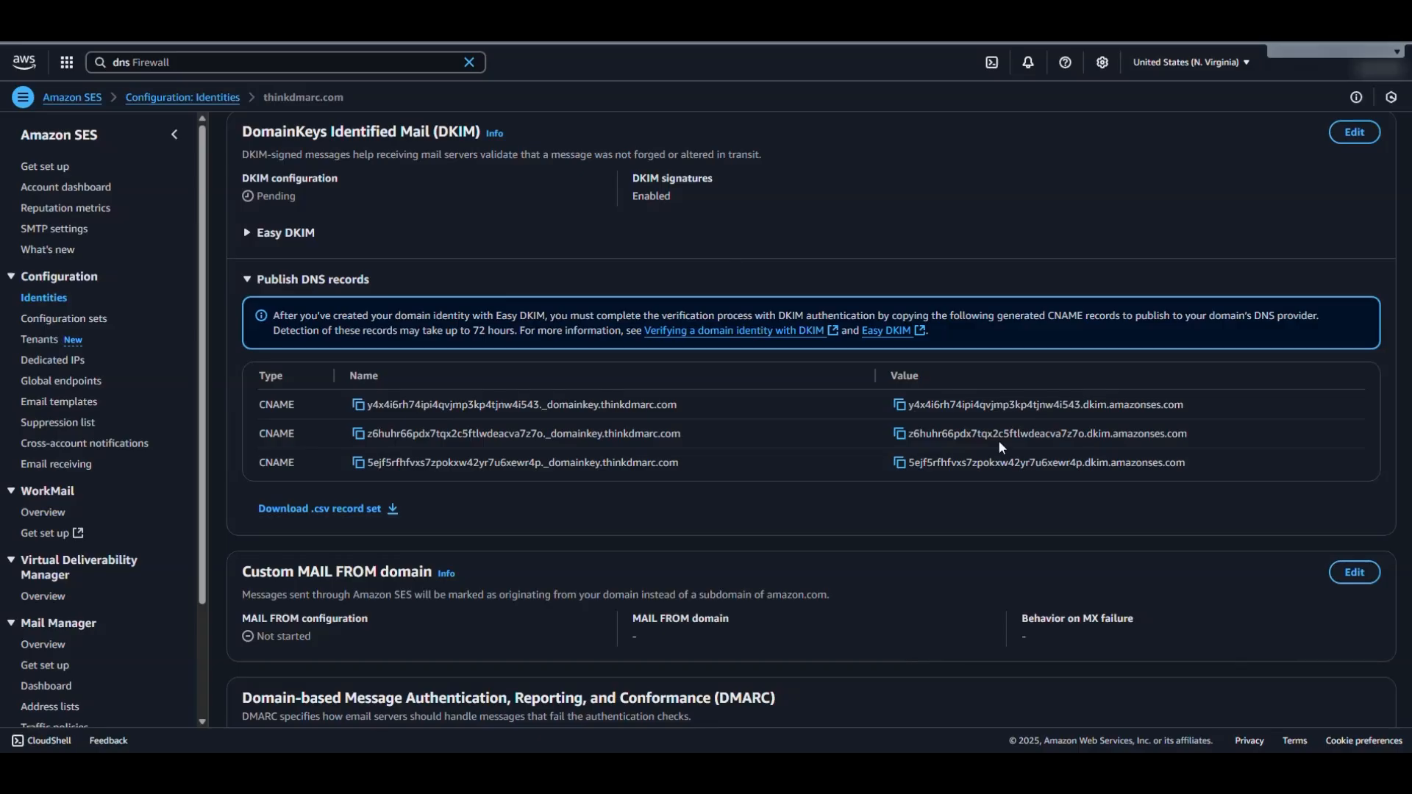
click(900, 405)
key(alt+Tab)
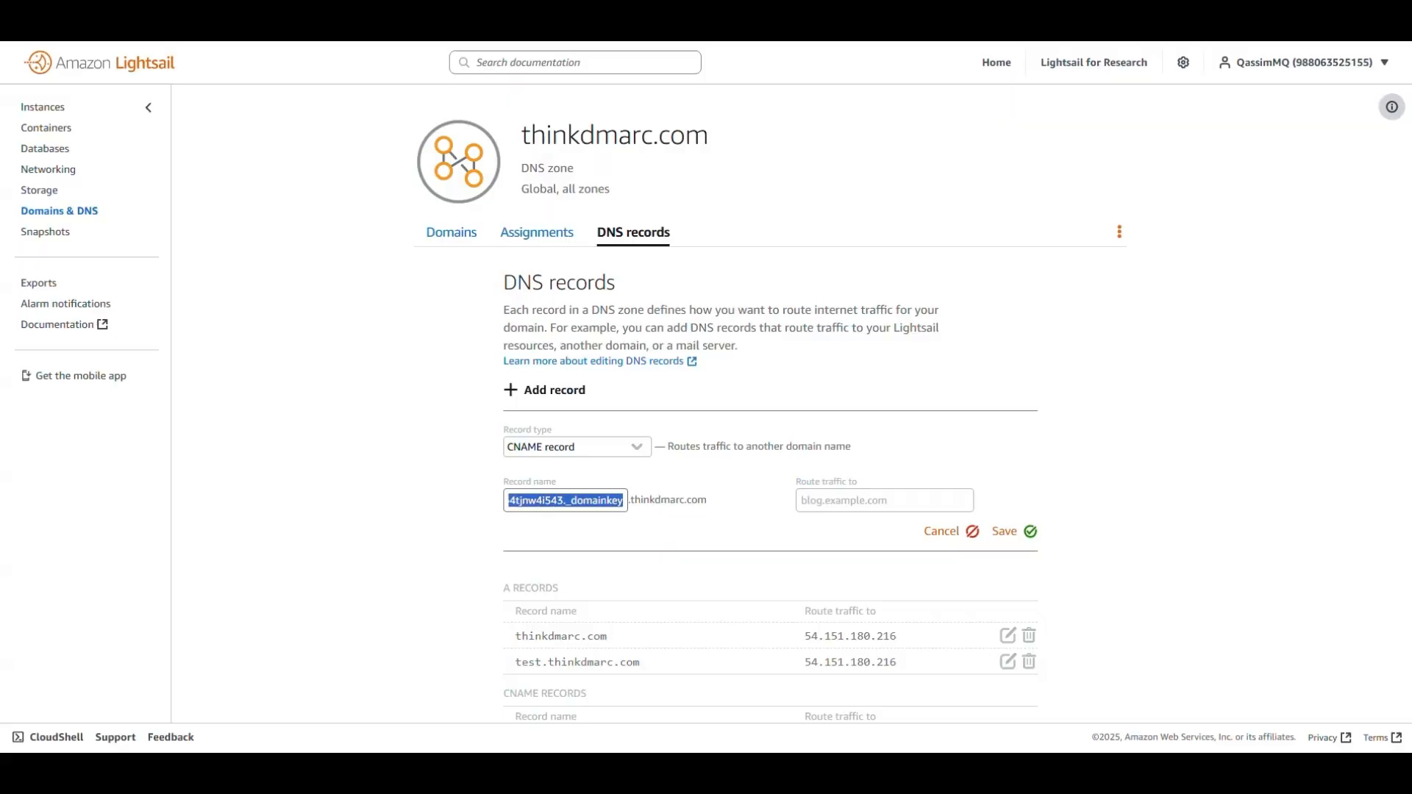
click(857, 500)
key(ctrl+v)
click(1003, 530)
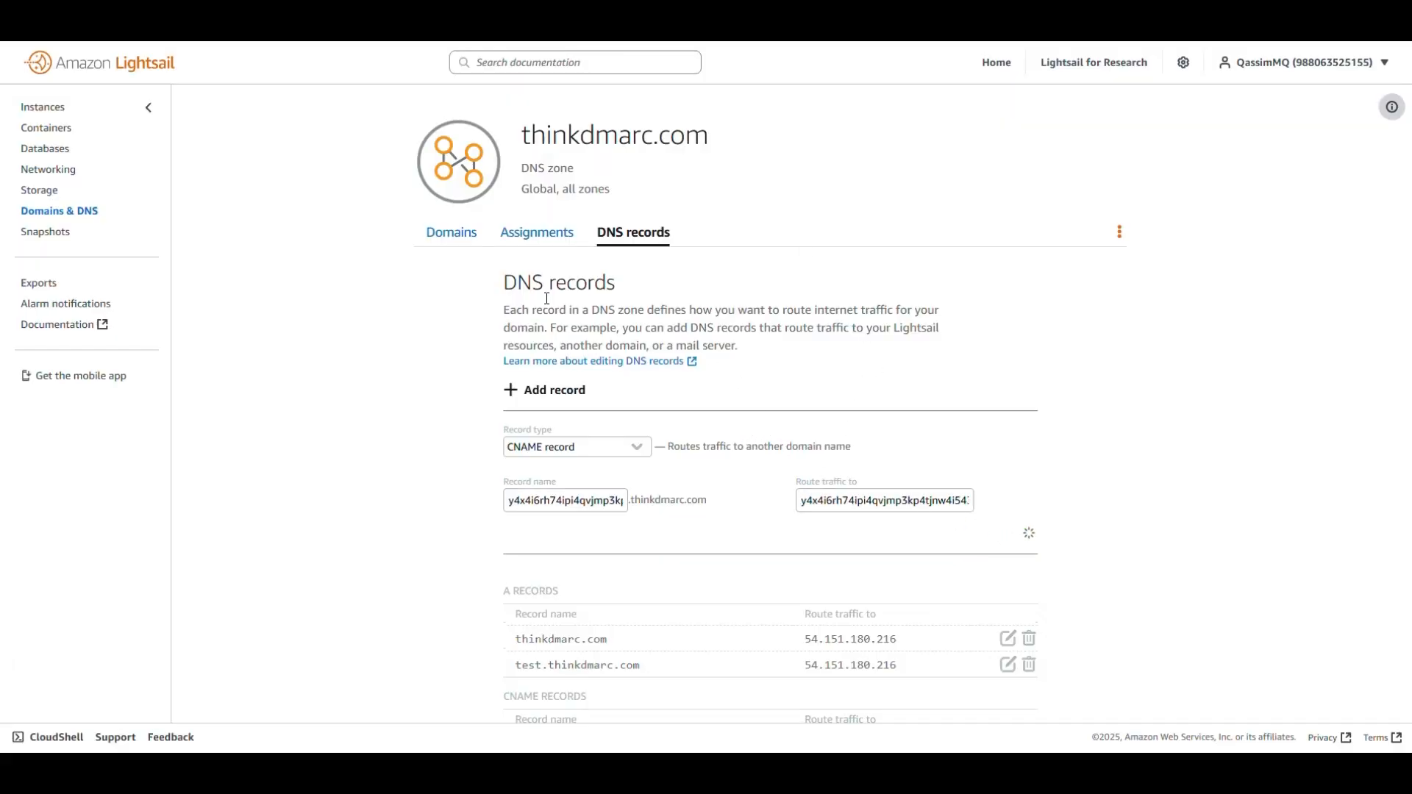
- Copy the second DKIM record's name from Amazon SES into a new Lightsail CNAME record, removing the .thinkdmarc.com suffix
key(alt+Tab)
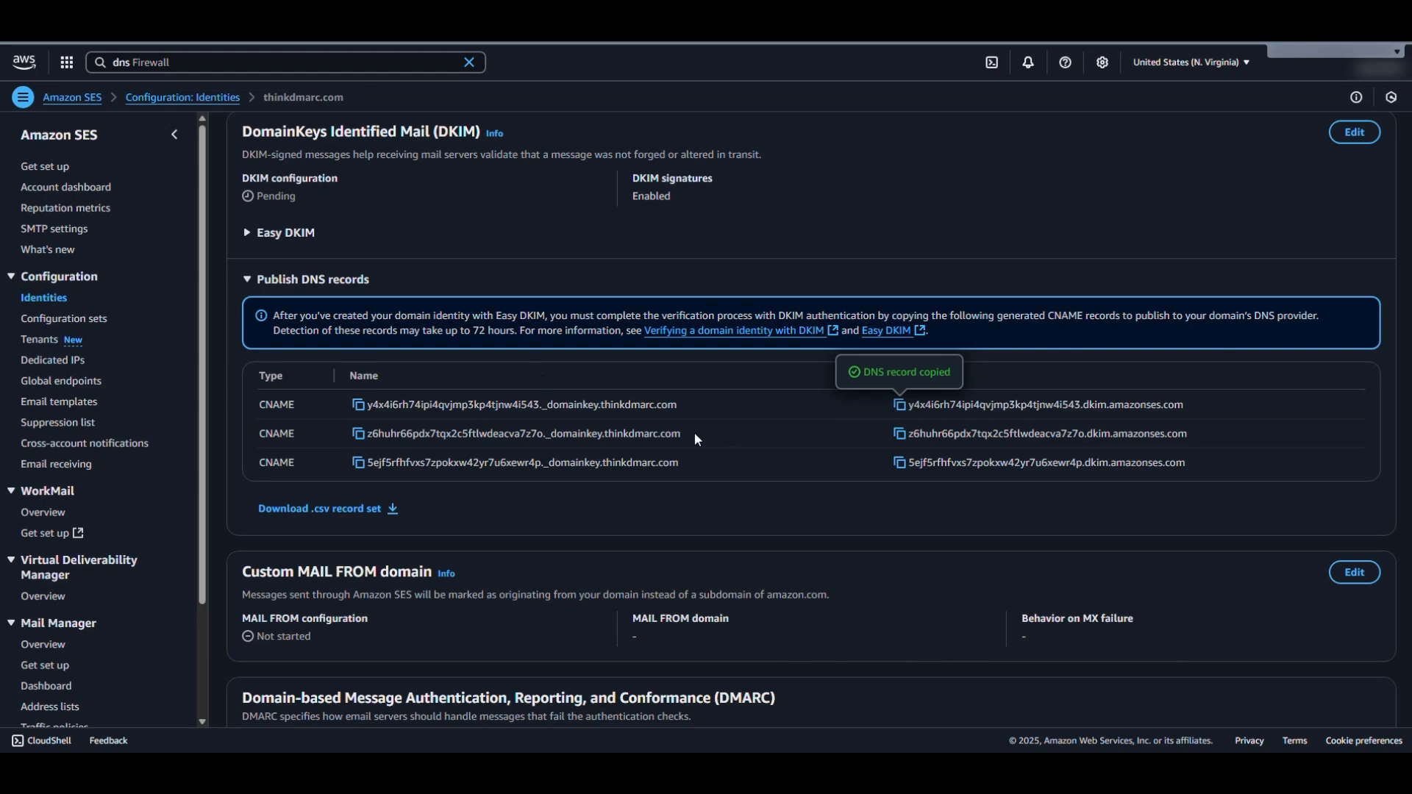
click(358, 434)
key(alt+Tab)
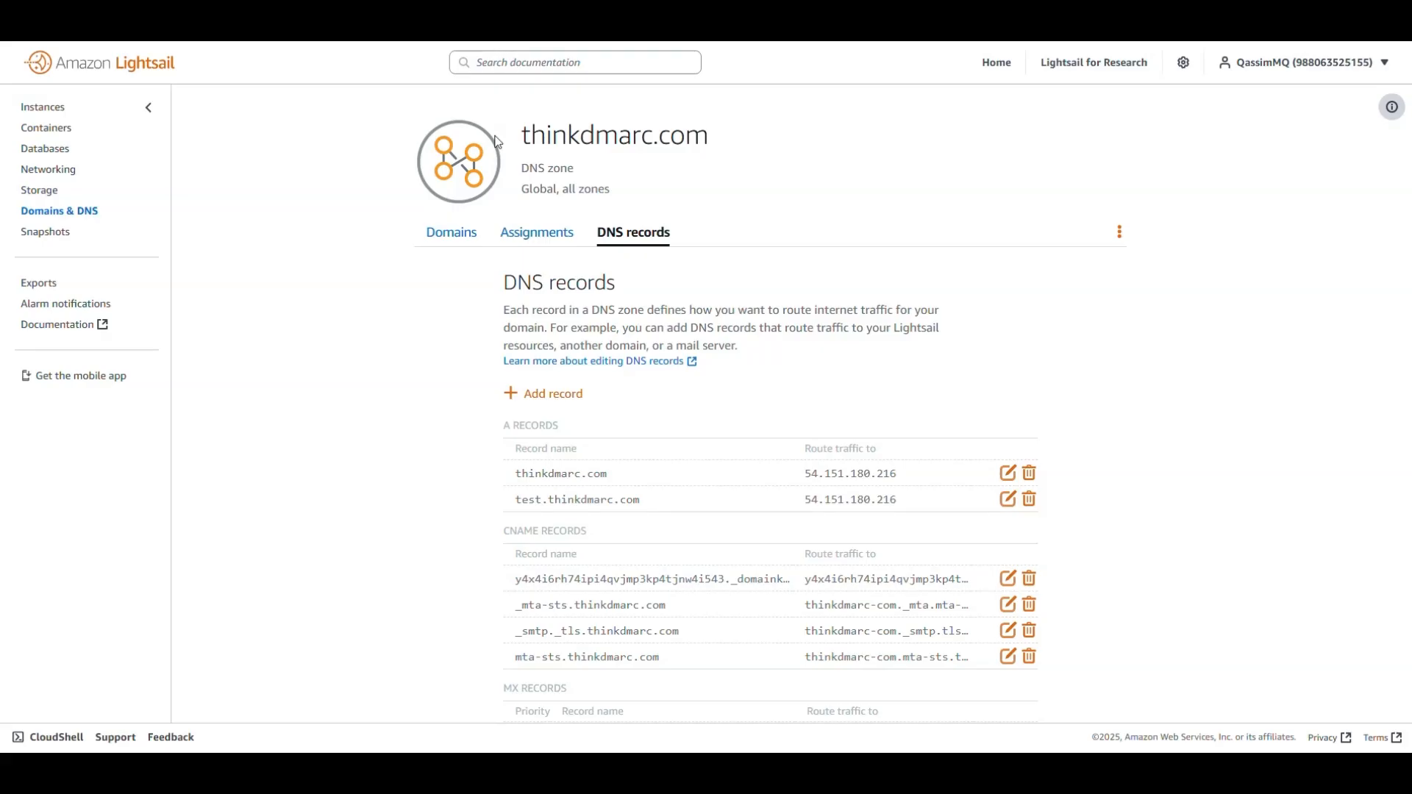
click(535, 395)
click(555, 448)
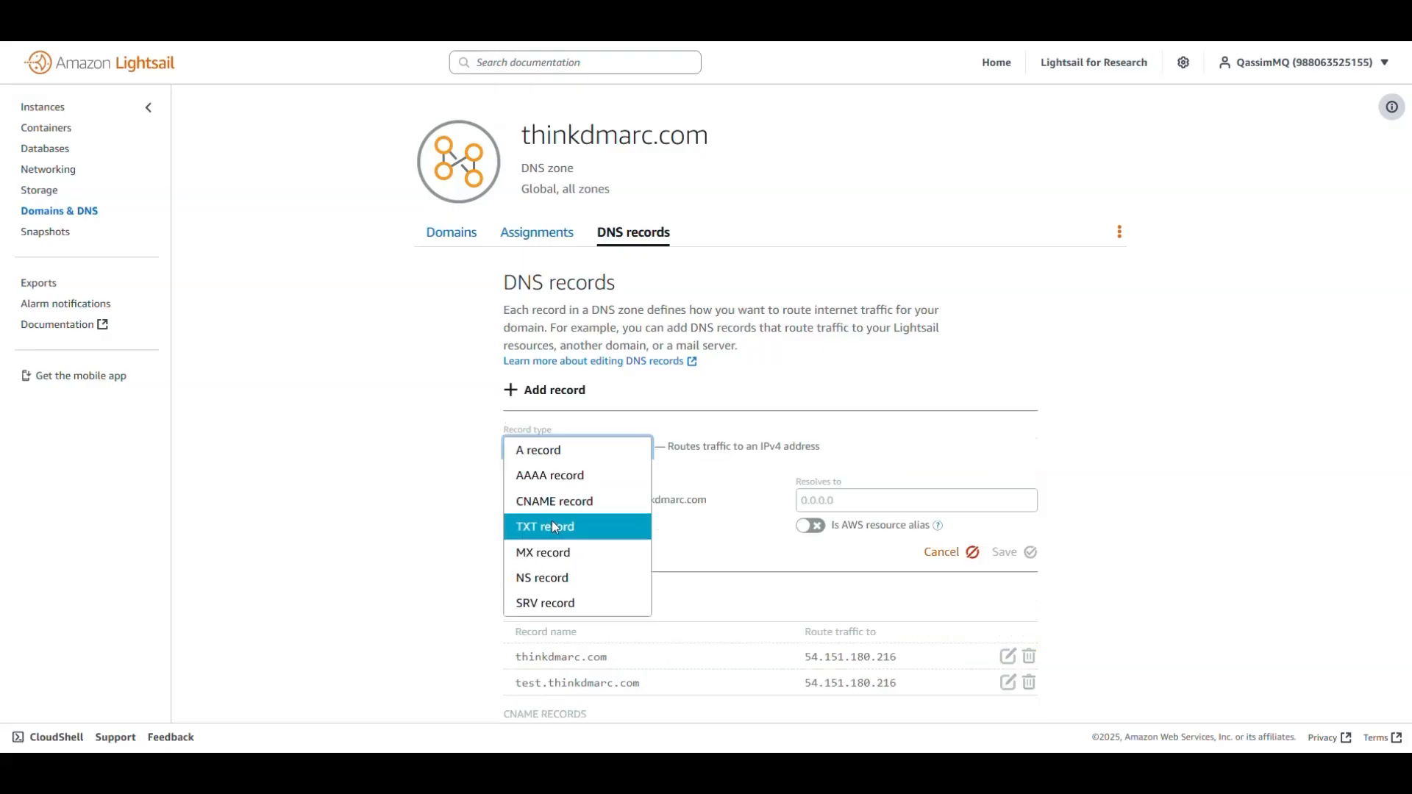
click(560, 499)
key(ctrl+v)
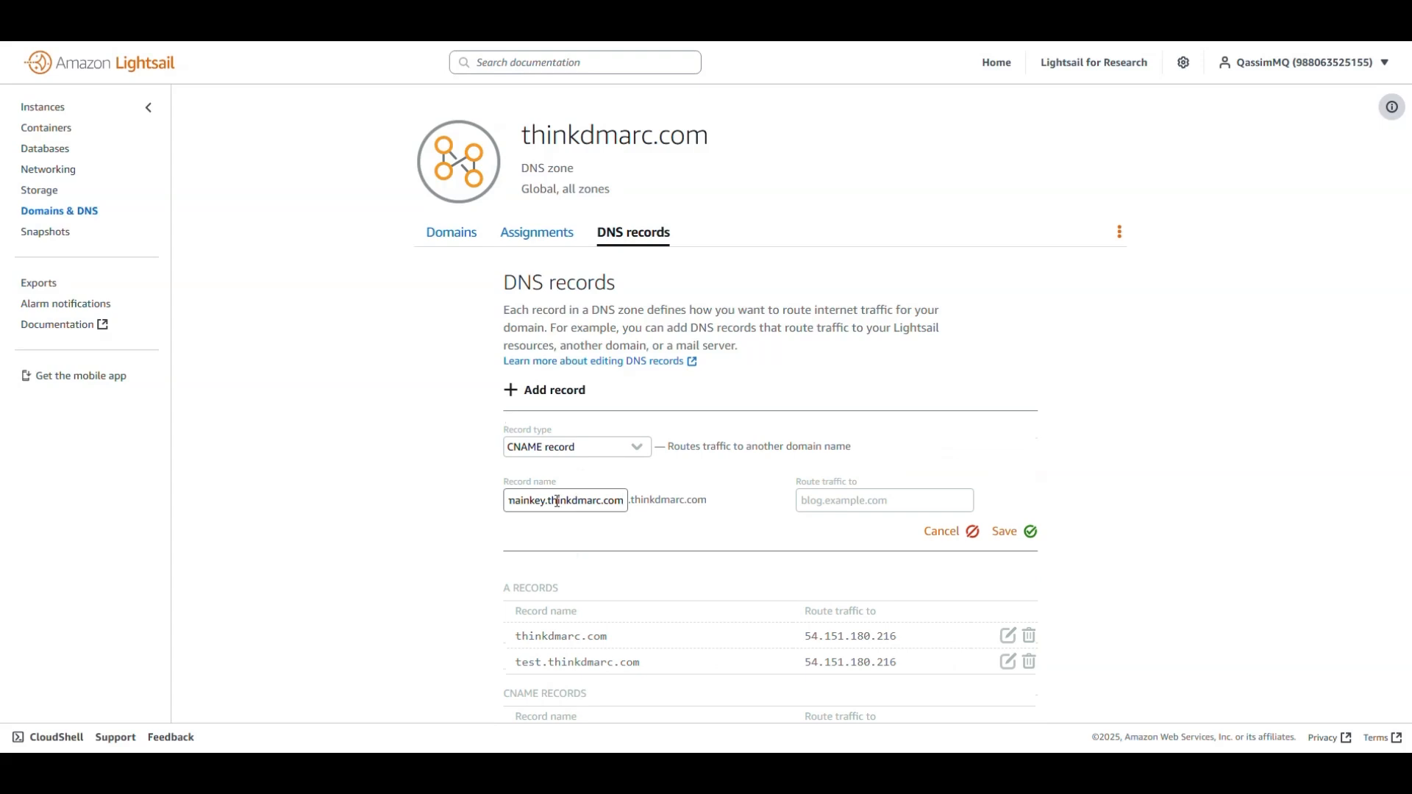
double_click(545, 502)
key(Right)
key(Delete)
key(Delete)
key(Delete)
key(Delete)
key(Delete)
key(Delete)
key(Delete)
key(Delete)
key(Delete)
key(Delete)
key(Delete)
key(Delete)
key(Delete)
key(Delete)
- Set the second CNAME's traffic target to the matching DKIM value copied from Amazon SES and save the record in Lightsail
click(411, 22)
click(906, 436)
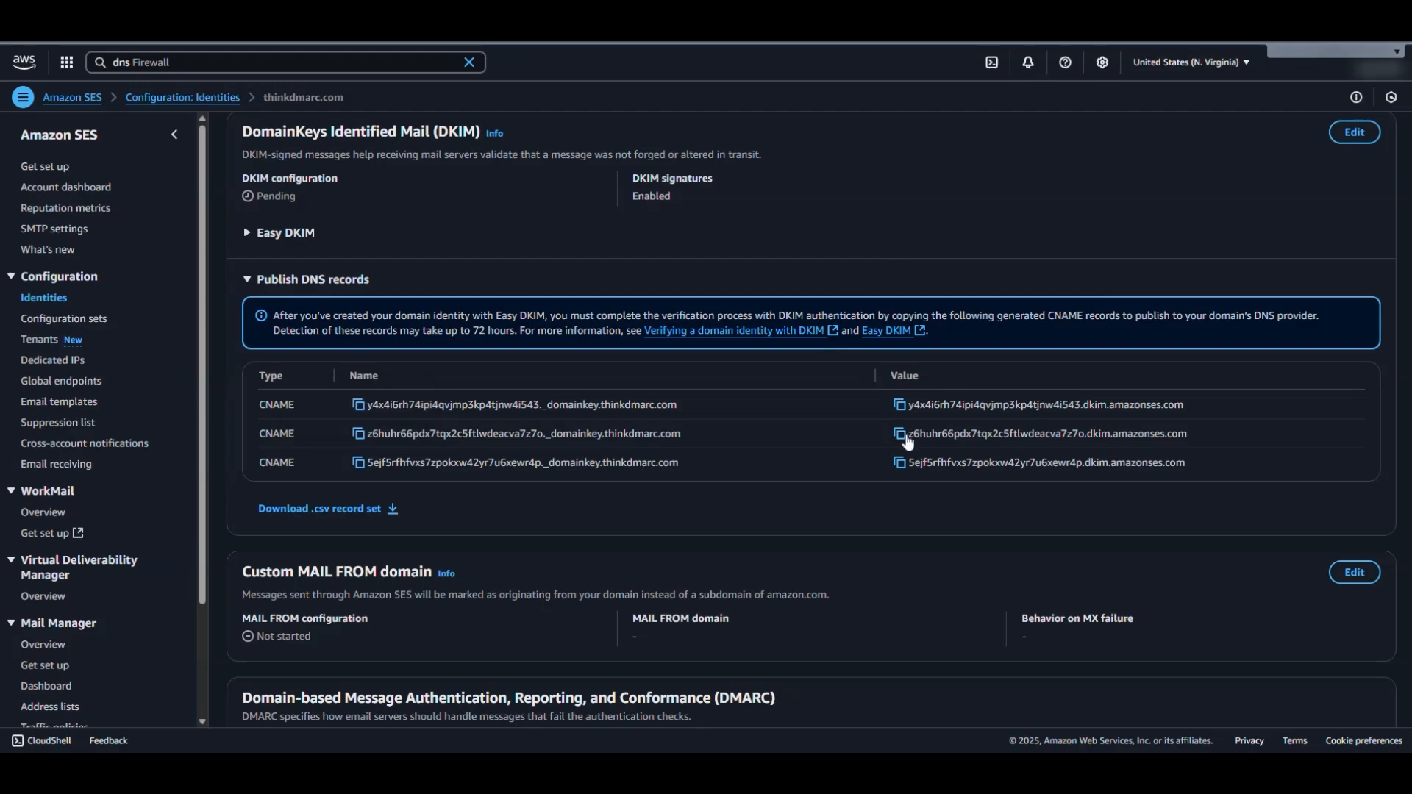
click(544, 22)
click(865, 499)
key(ctrl+v)
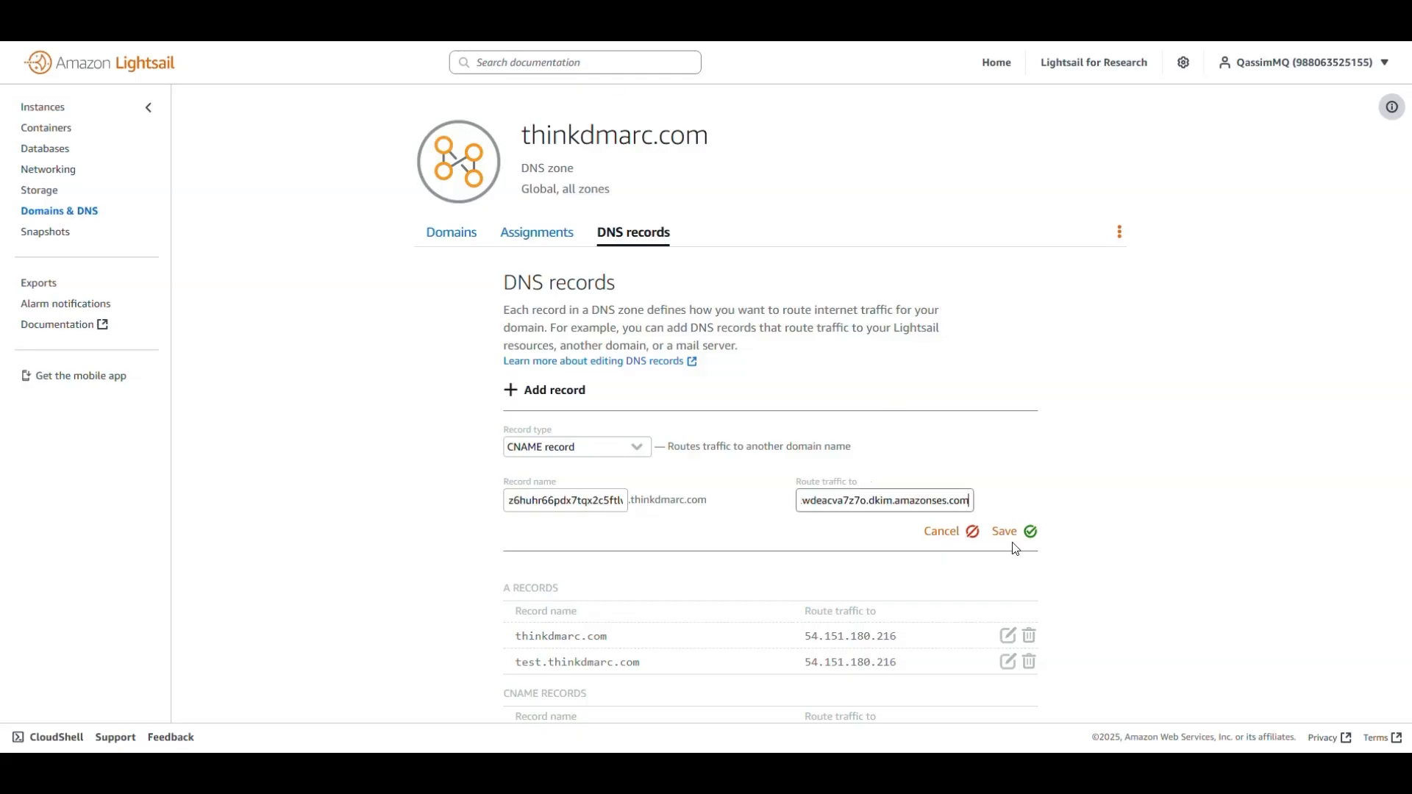
click(1017, 533)
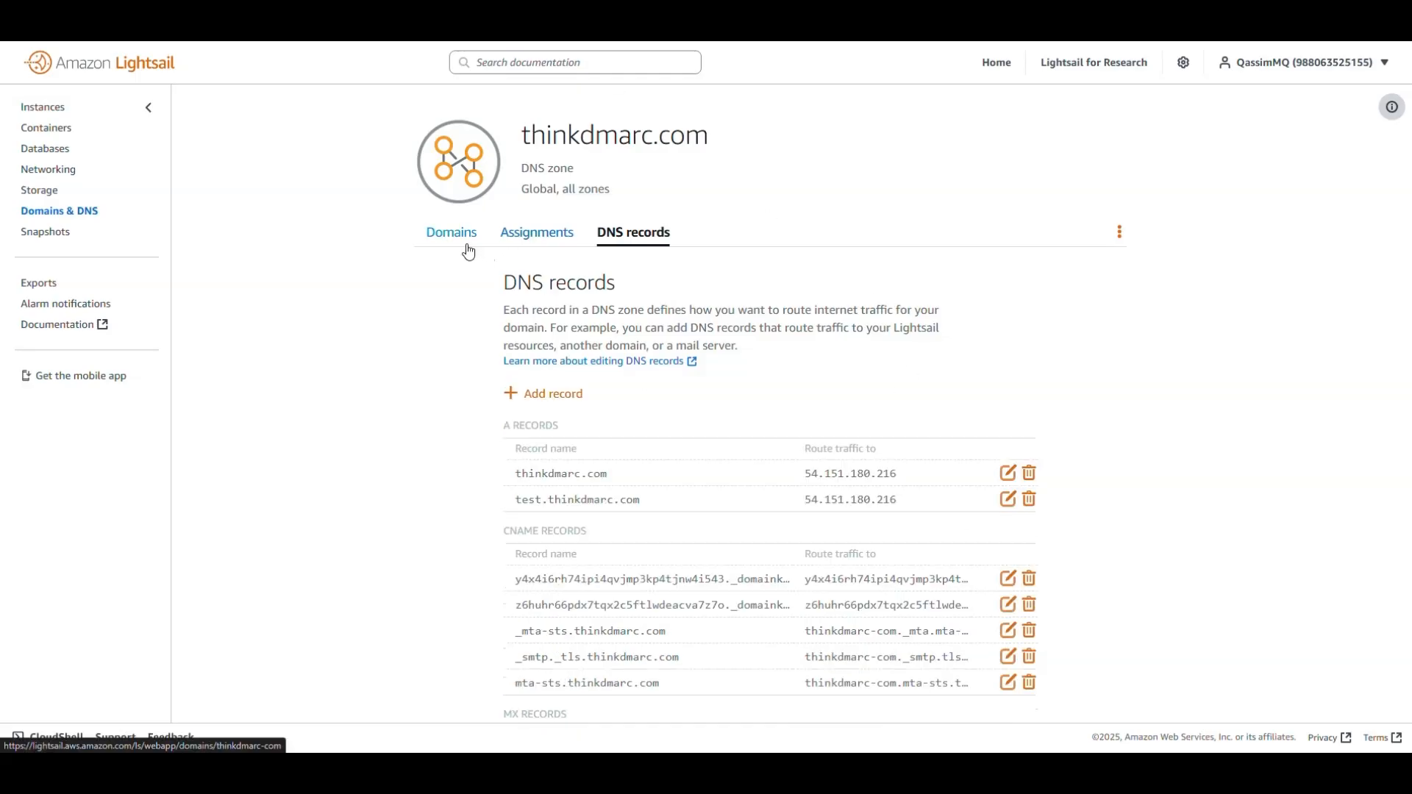
- Copy the third DKIM record's name from Amazon SES into a new Lightsail CNAME record, removing the .thinkdmarc.com suffix
click(456, 23)
click(359, 464)
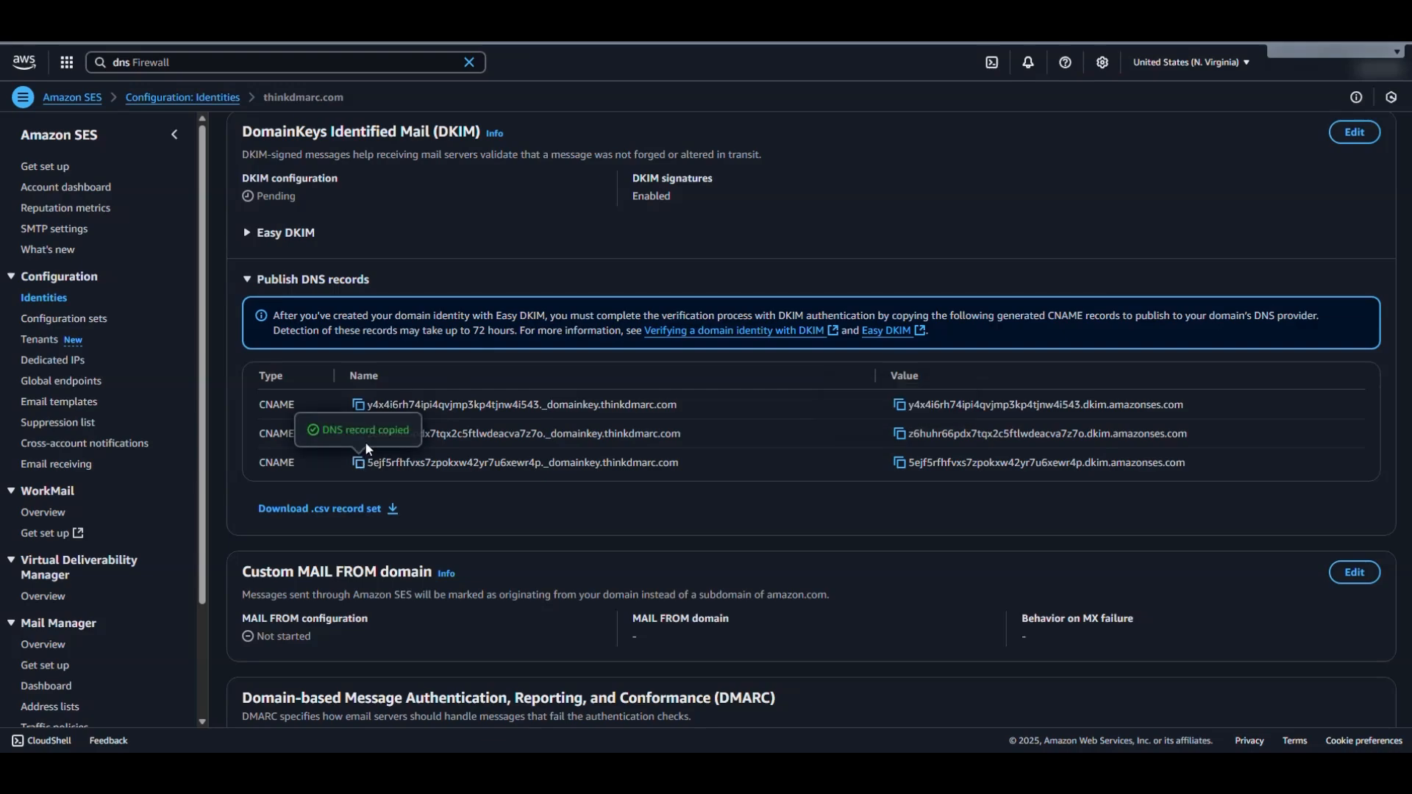
click(544, 22)
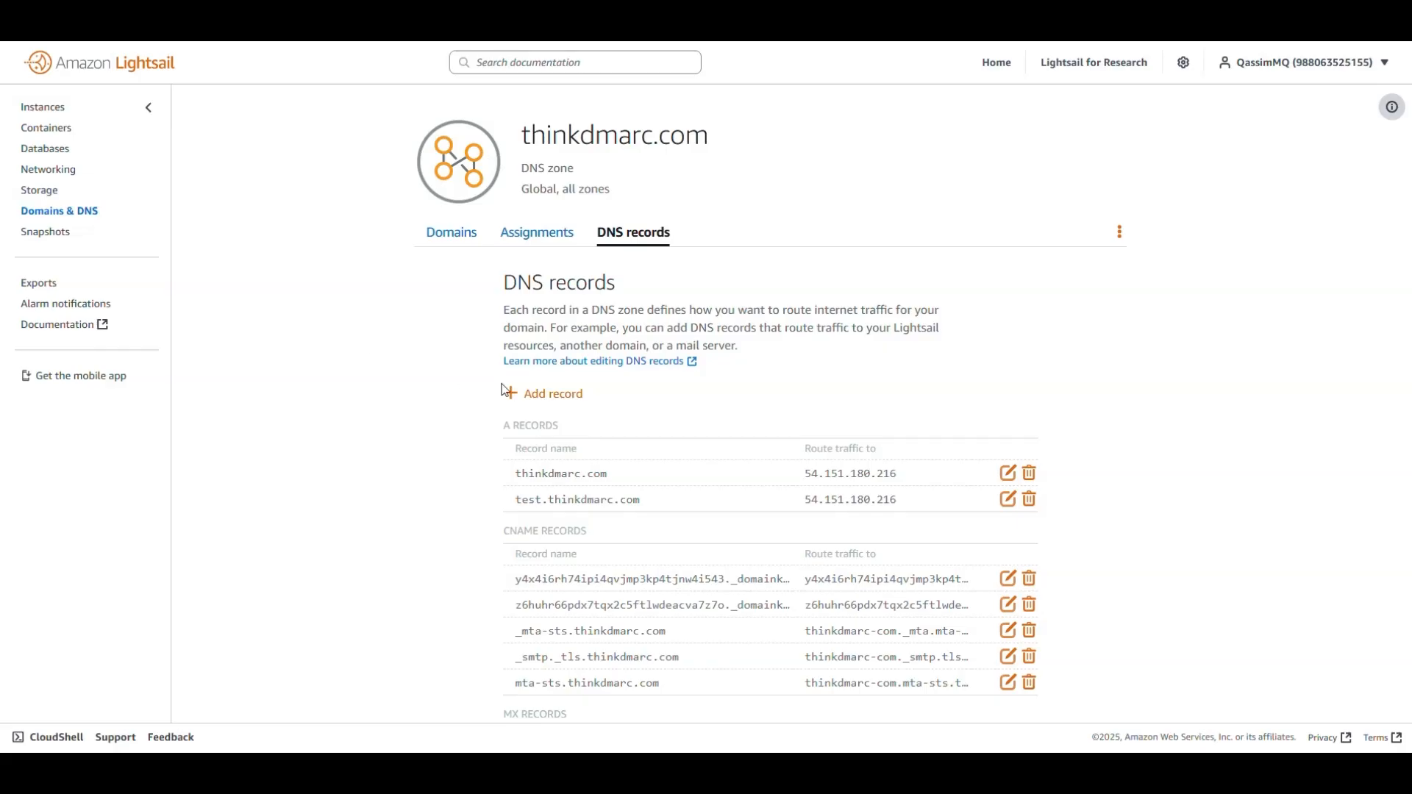
click(539, 393)
click(588, 448)
click(585, 497)
key(ctrl+v)
double_click(547, 502)
key(Right)
key(ctrl+shift+Right)
key(ctrl+shift+Right)
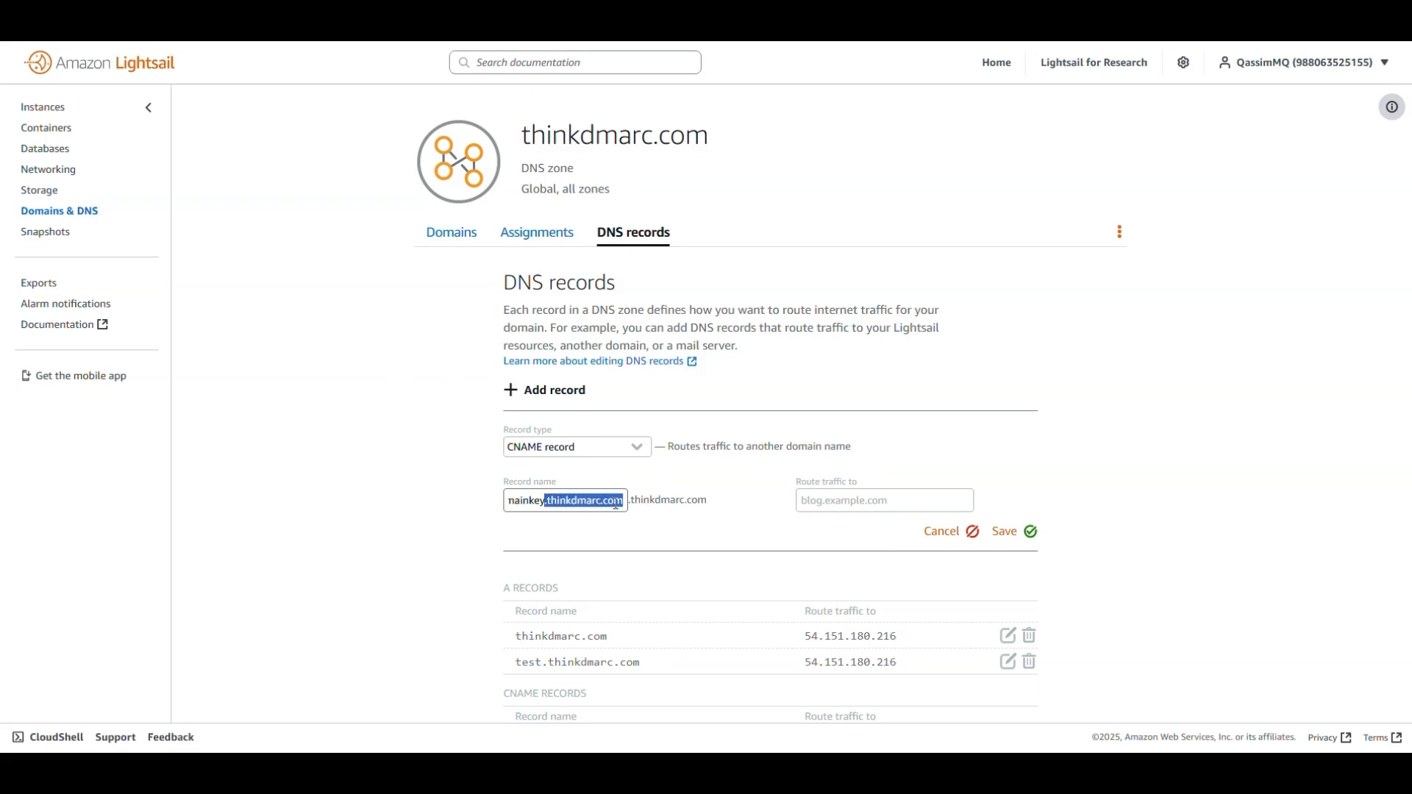
key(BackSpace)
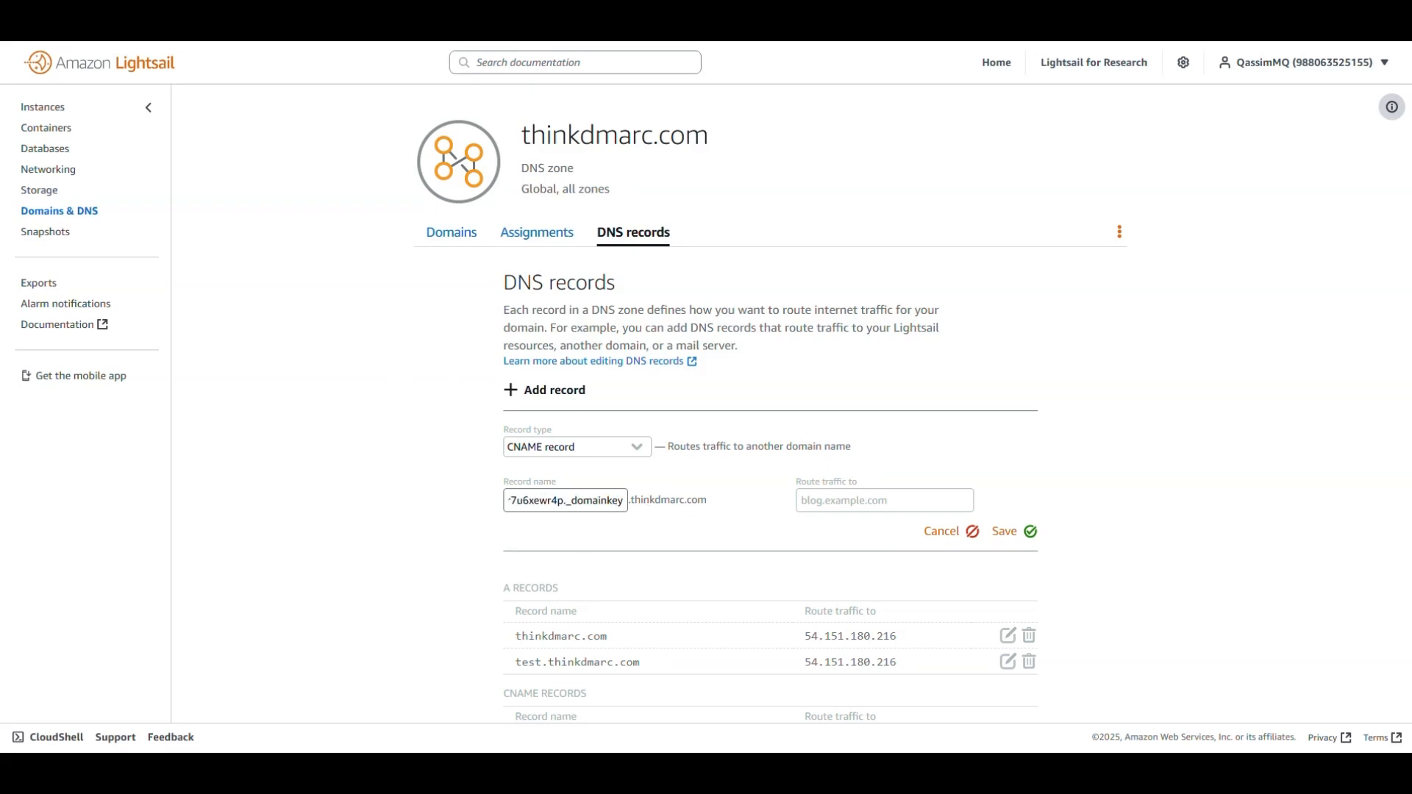
- Set the third CNAME's traffic target to the matching DKIM value copied from Amazon SES and save the record in Lightsail
key(alt+Tab)
click(905, 462)
key(alt+Tab)
click(875, 501)
key(ctrl+v)
click(1016, 529)
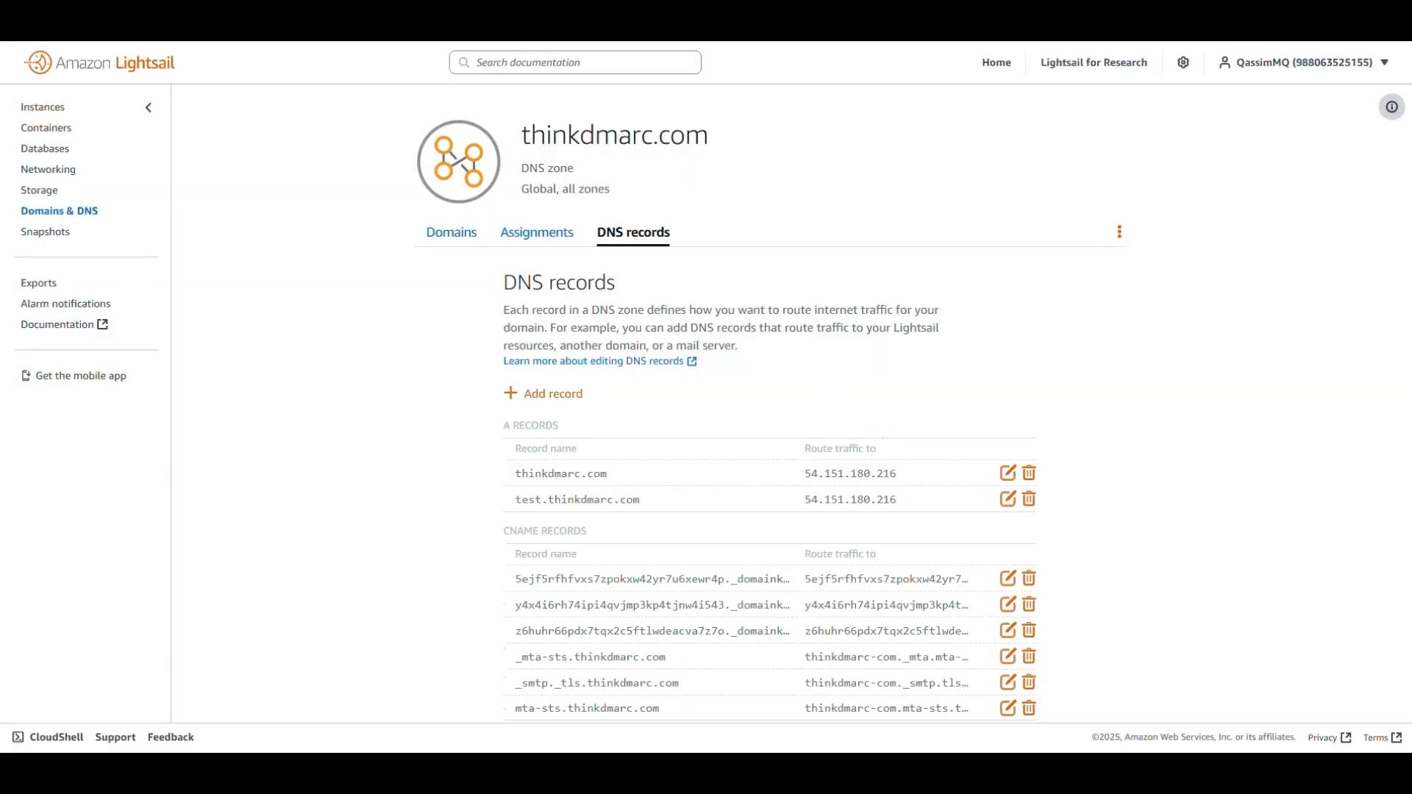
- Review the added CNAME records in Lightsail and check the DKIM configuration status of the thinkdmarc.com identity in Amazon SES
scroll(531, 387, down, 3)
drag(512, 356, 965, 413)
click(1160, 405)
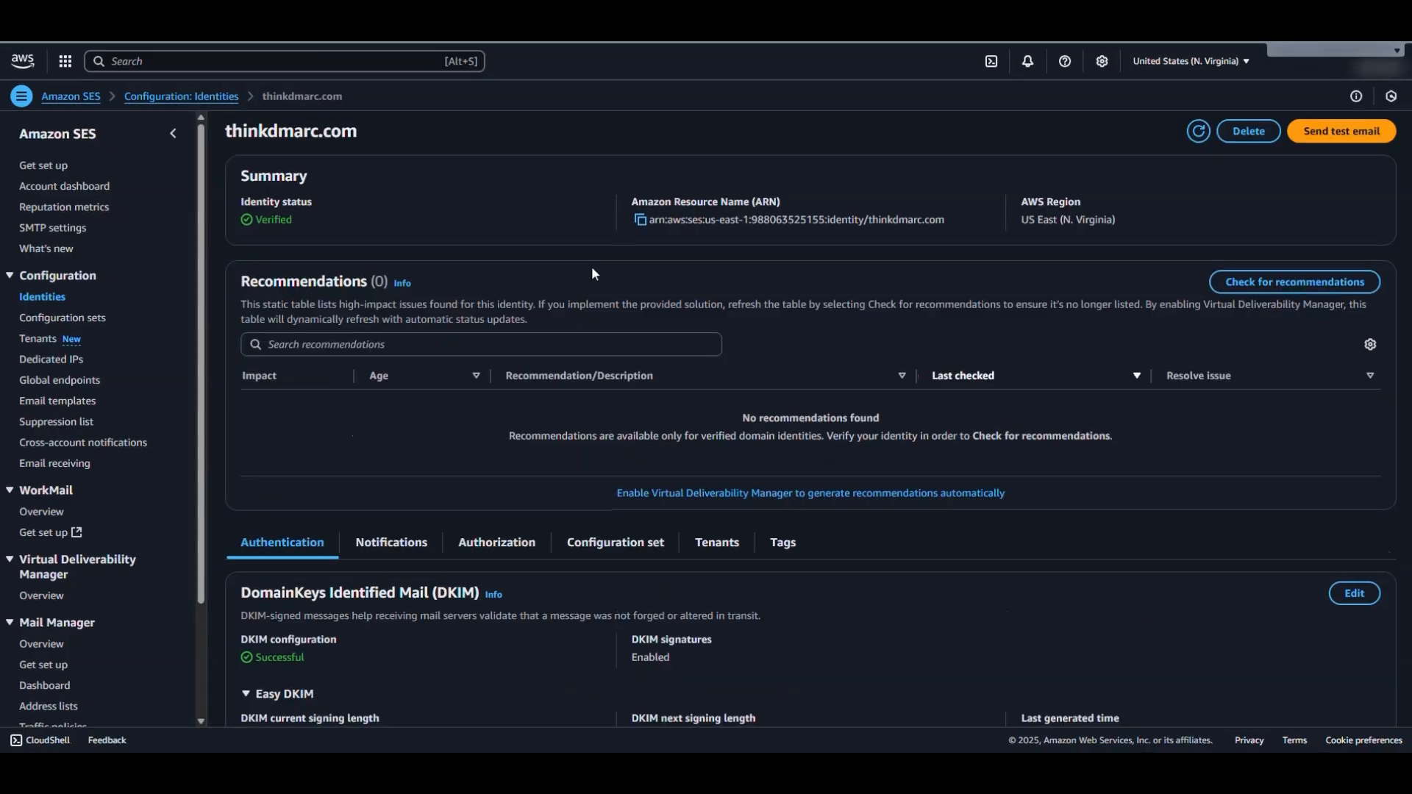
scroll(591, 266, down, 5)
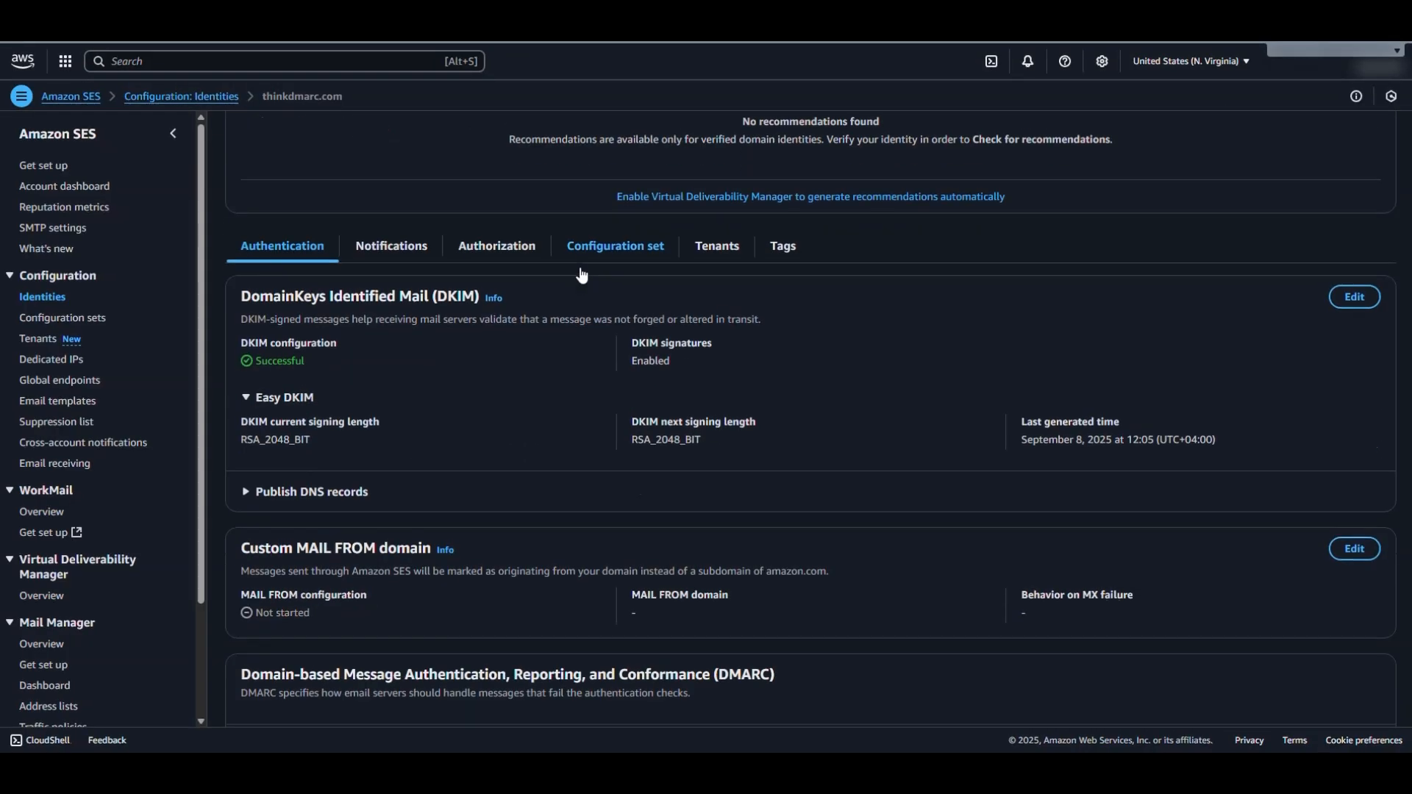
drag(304, 293, 240, 285)
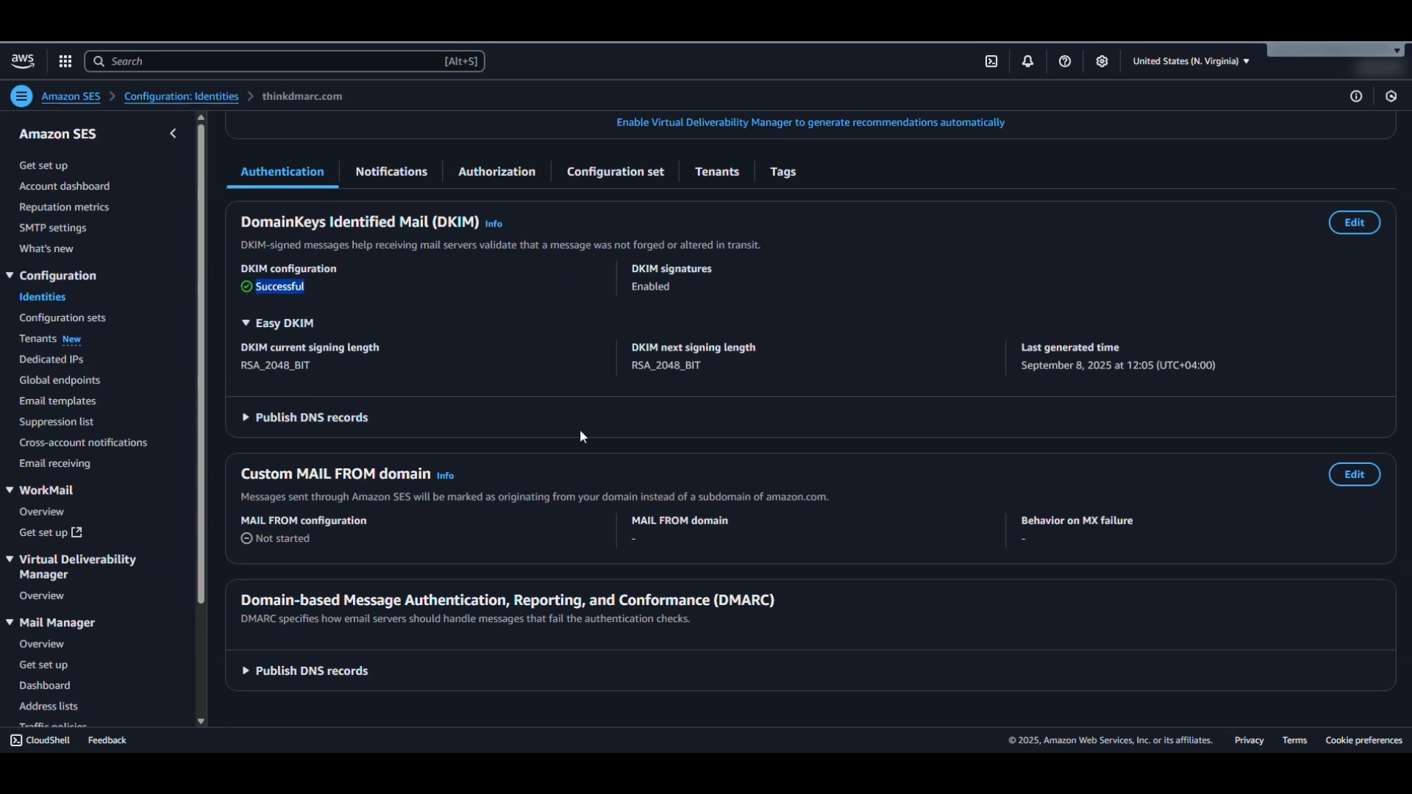
scroll(566, 423, down, 1)
click(558, 448)
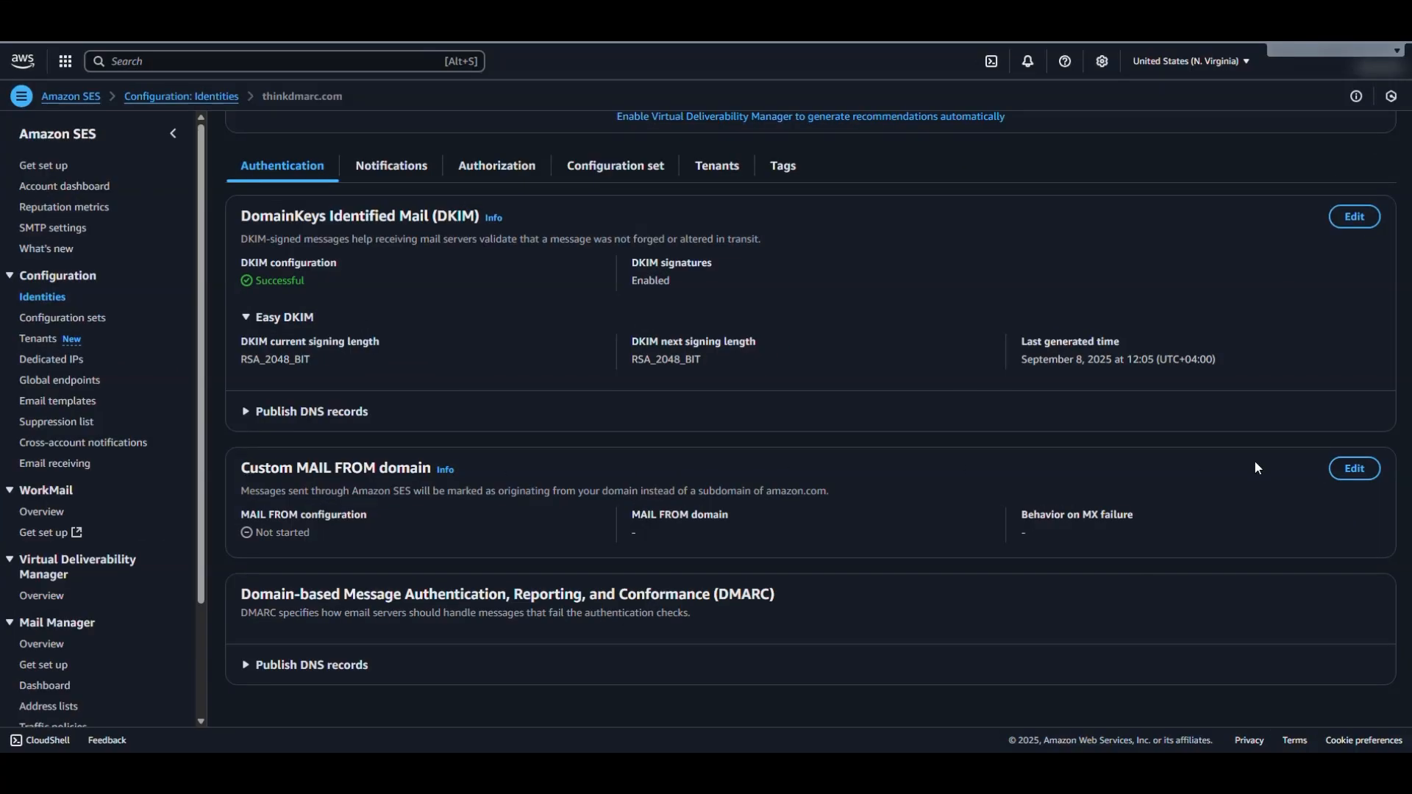
- Enable a custom MAIL FROM domain for thinkdmarc.com with the subdomain mail and save the changes
click(1353, 470)
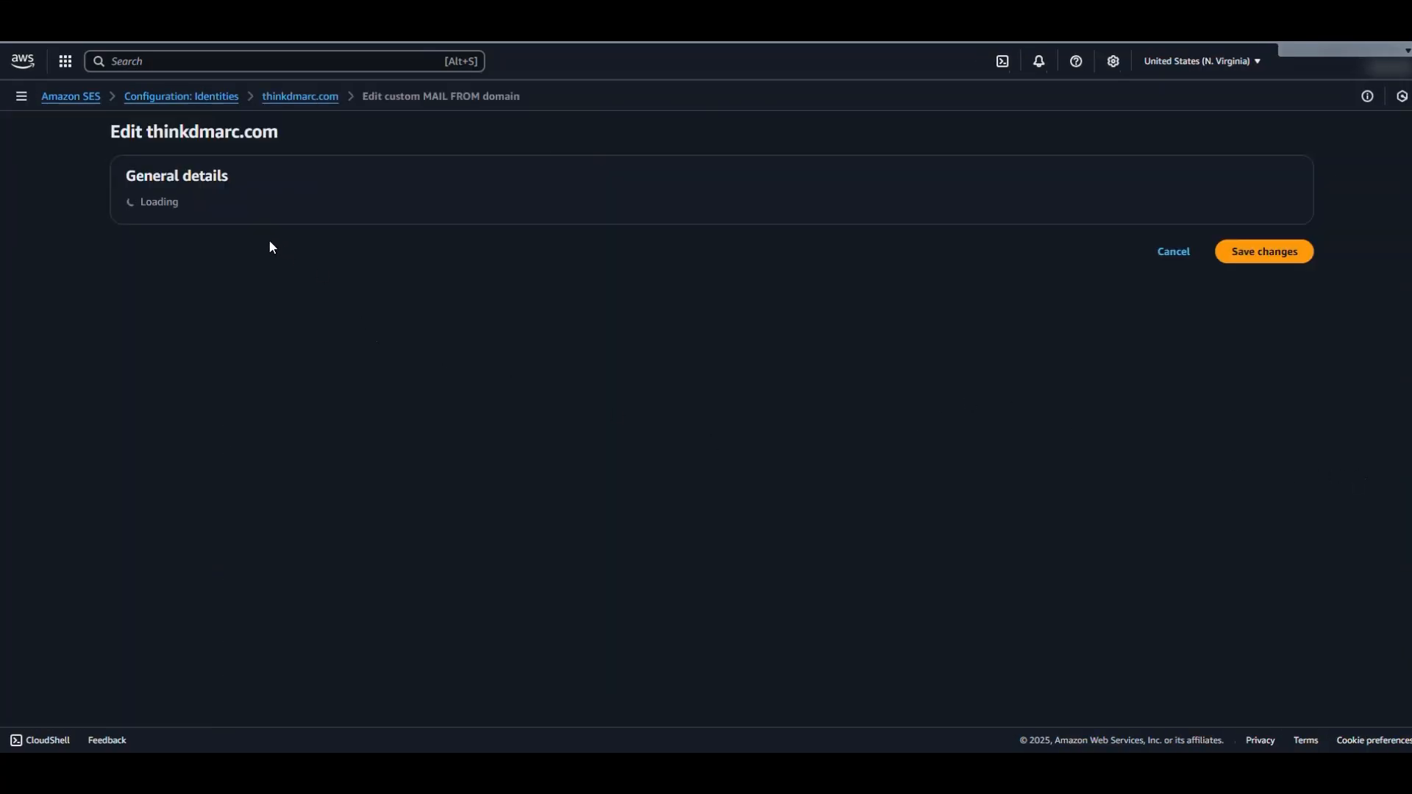
click(131, 246)
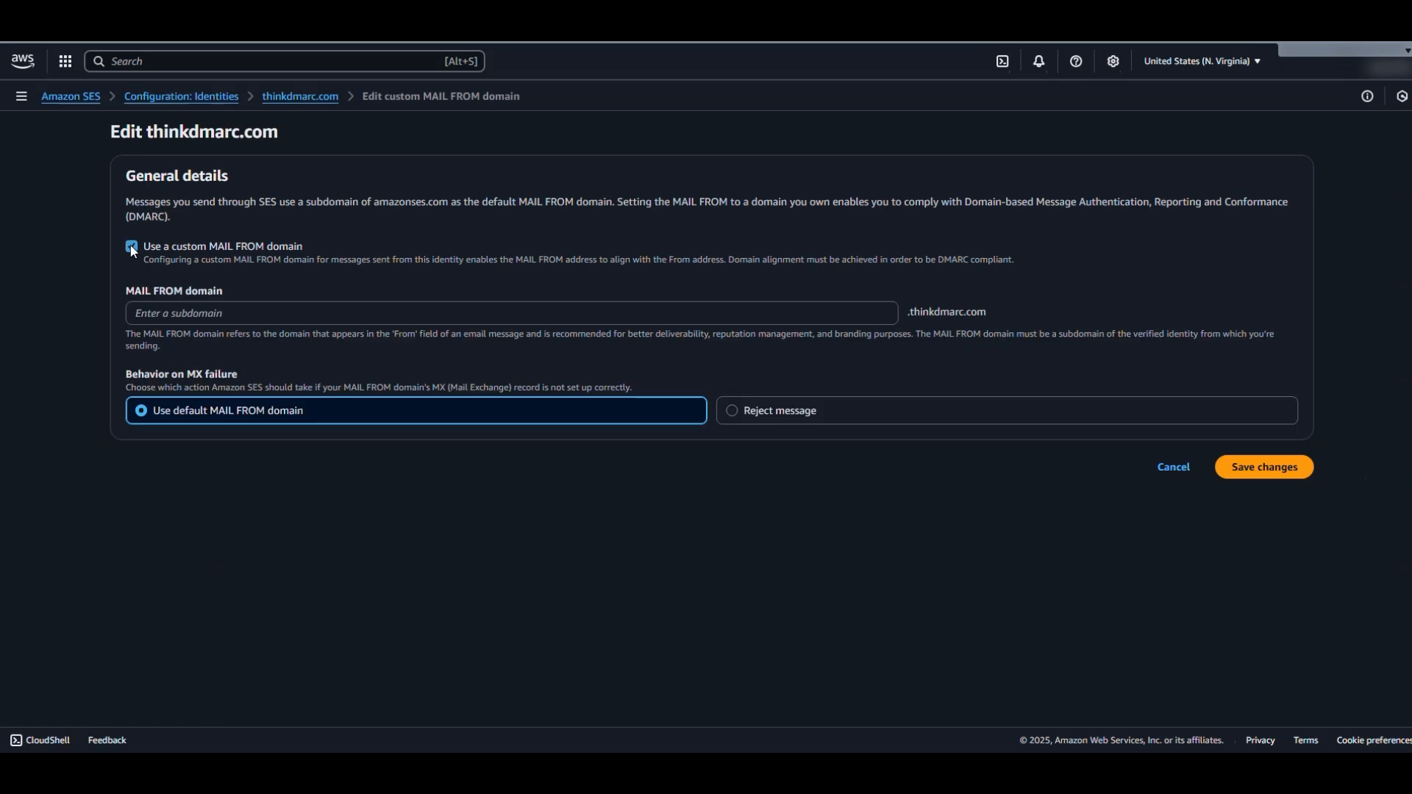
click(245, 312)
text(mail)
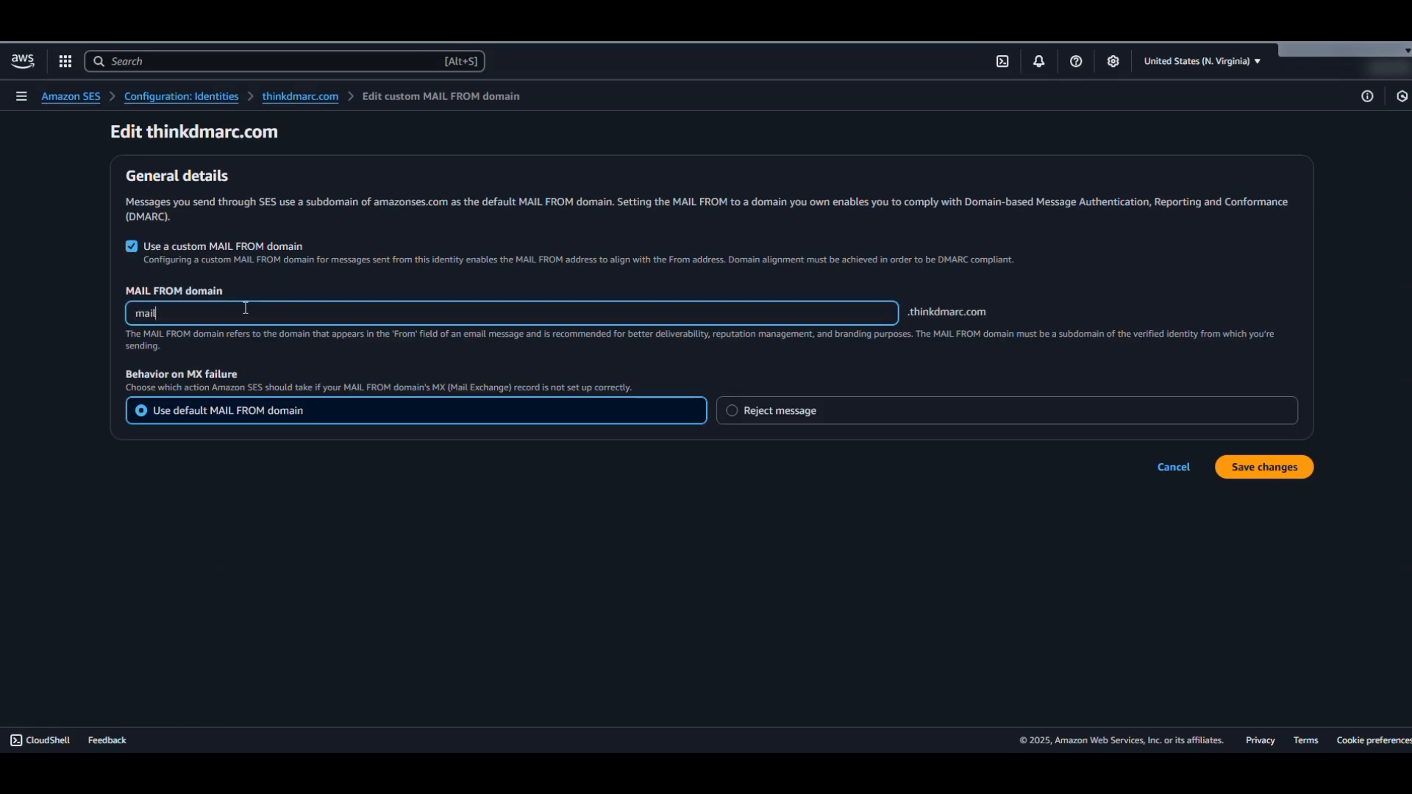
click(1261, 467)
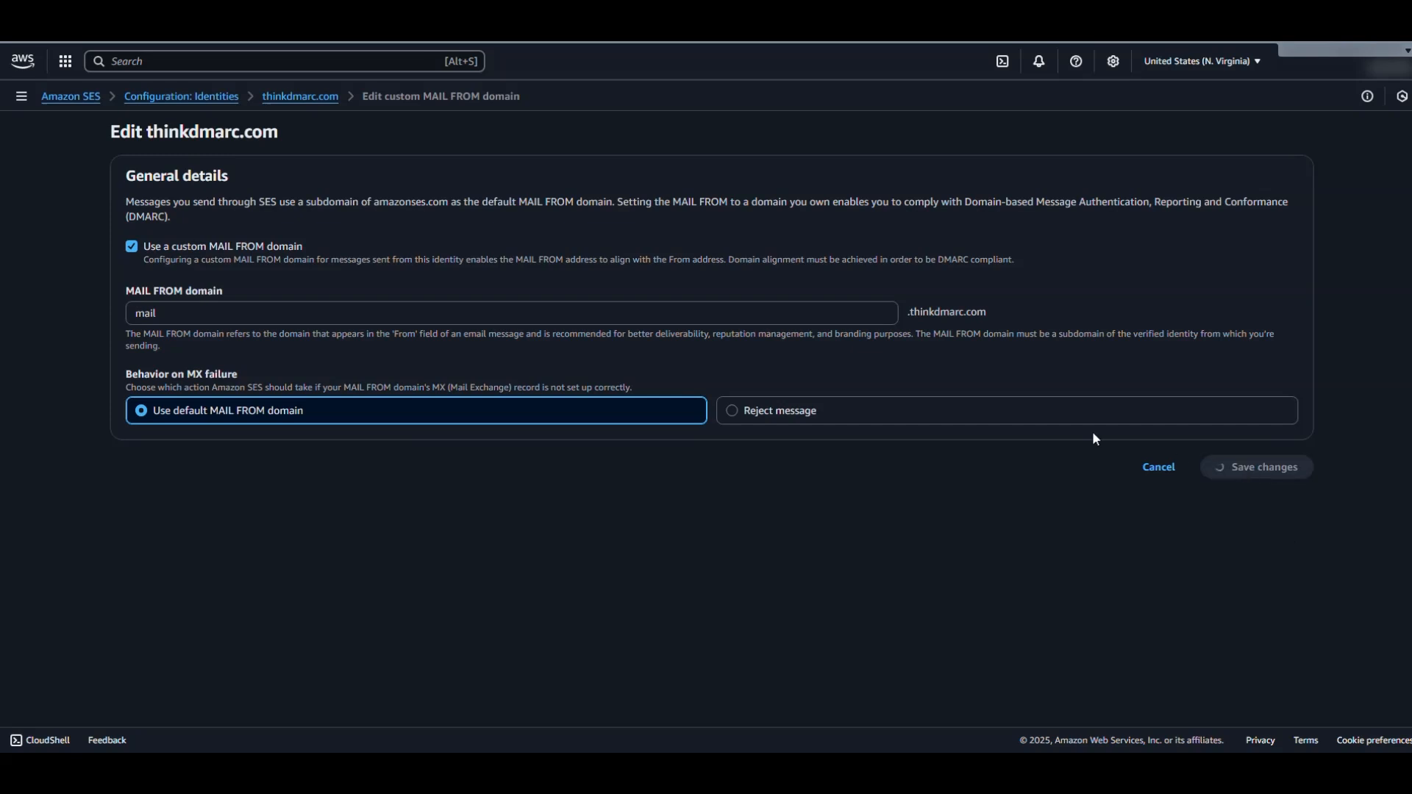
- Expand the custom MAIL FROM domain's DNS records, copy the MX record's name and switch to the Lightsail DNS zone
scroll(695, 390, down, 5)
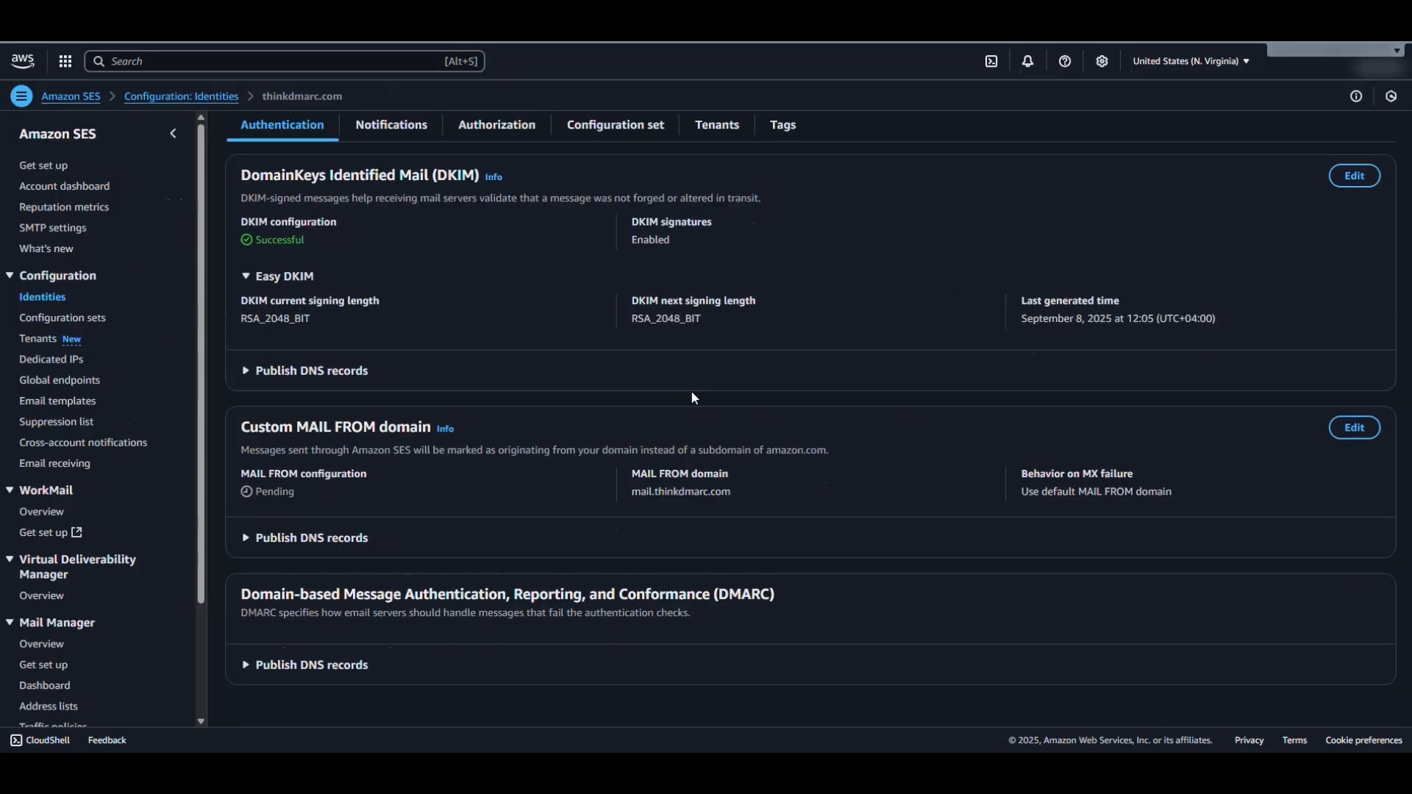
click(325, 537)
scroll(391, 483, down, 3)
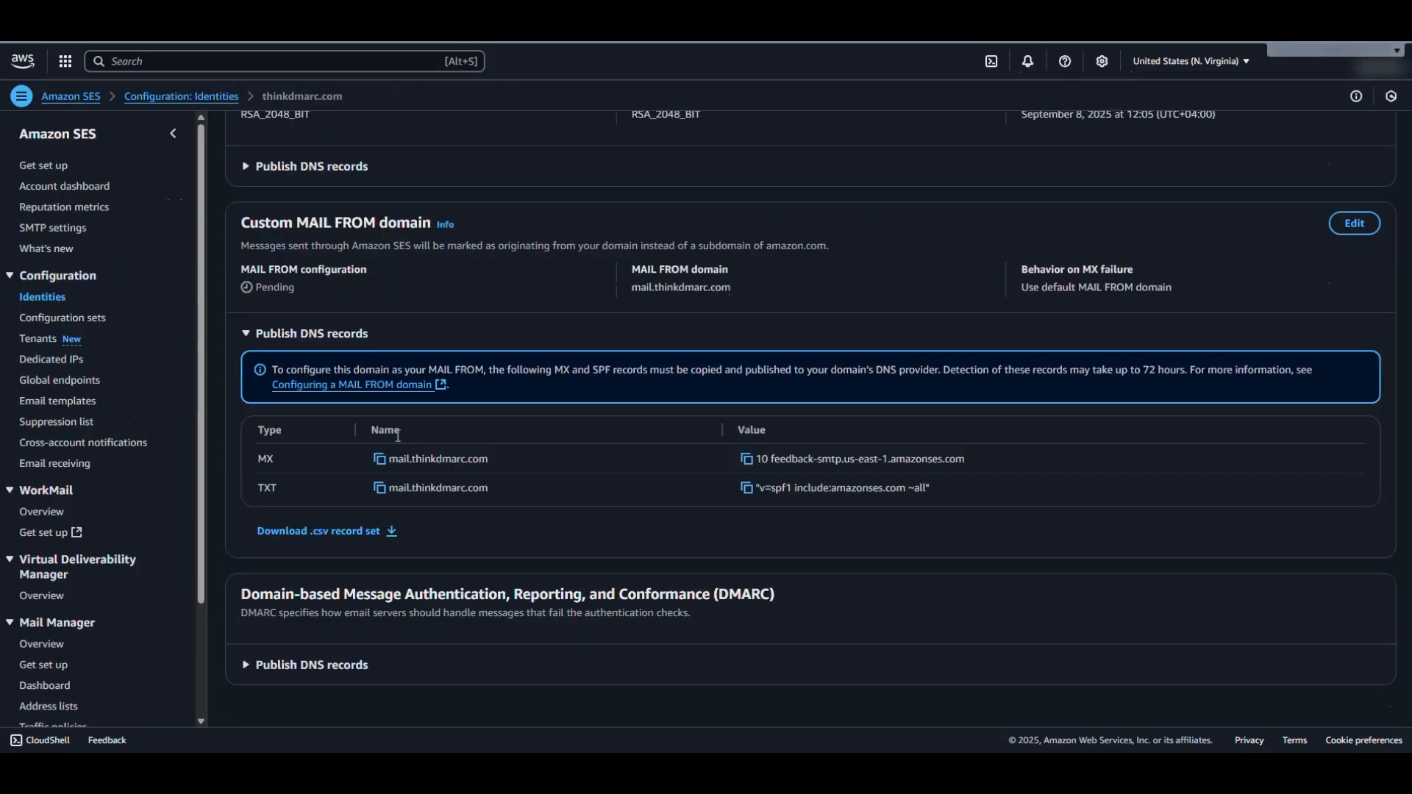
click(379, 459)
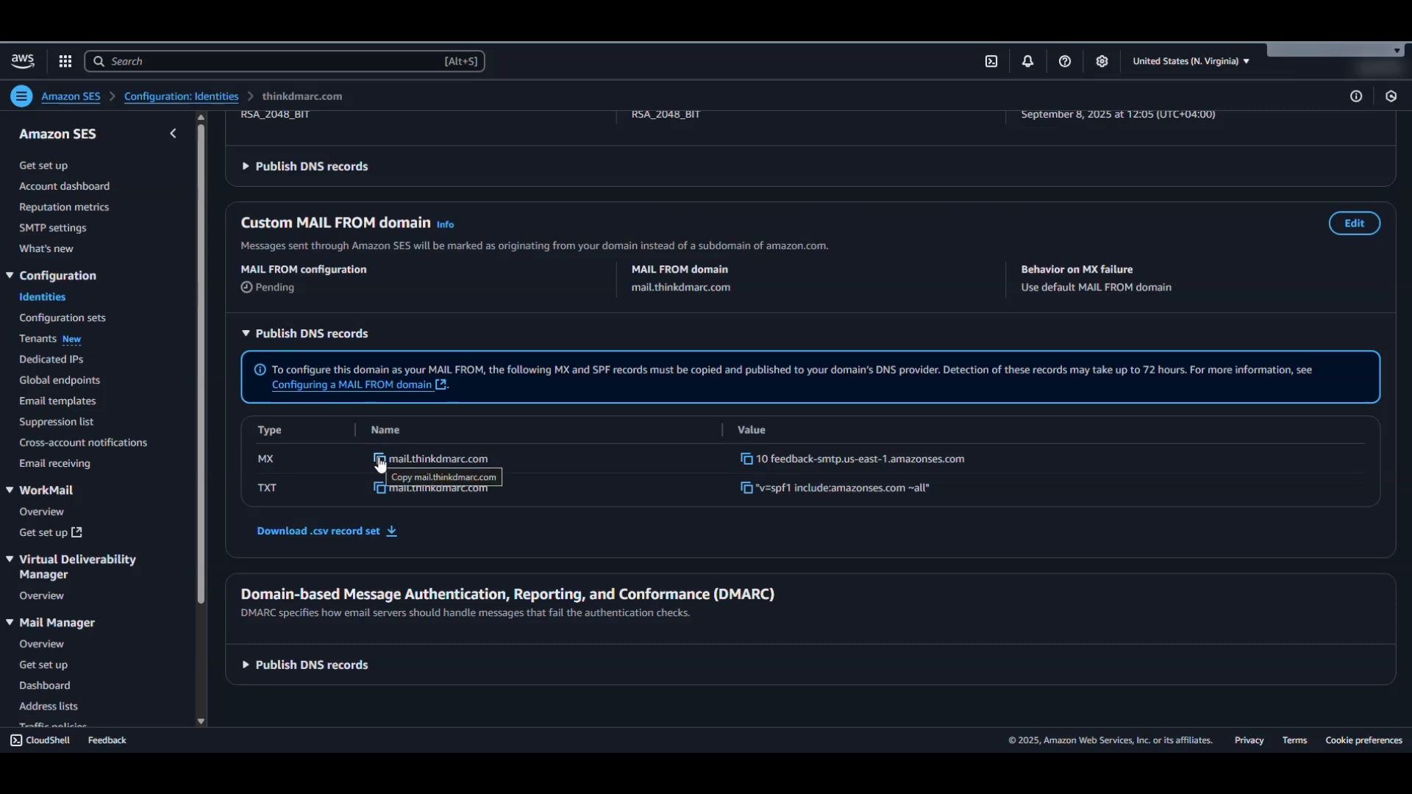
click(380, 461)
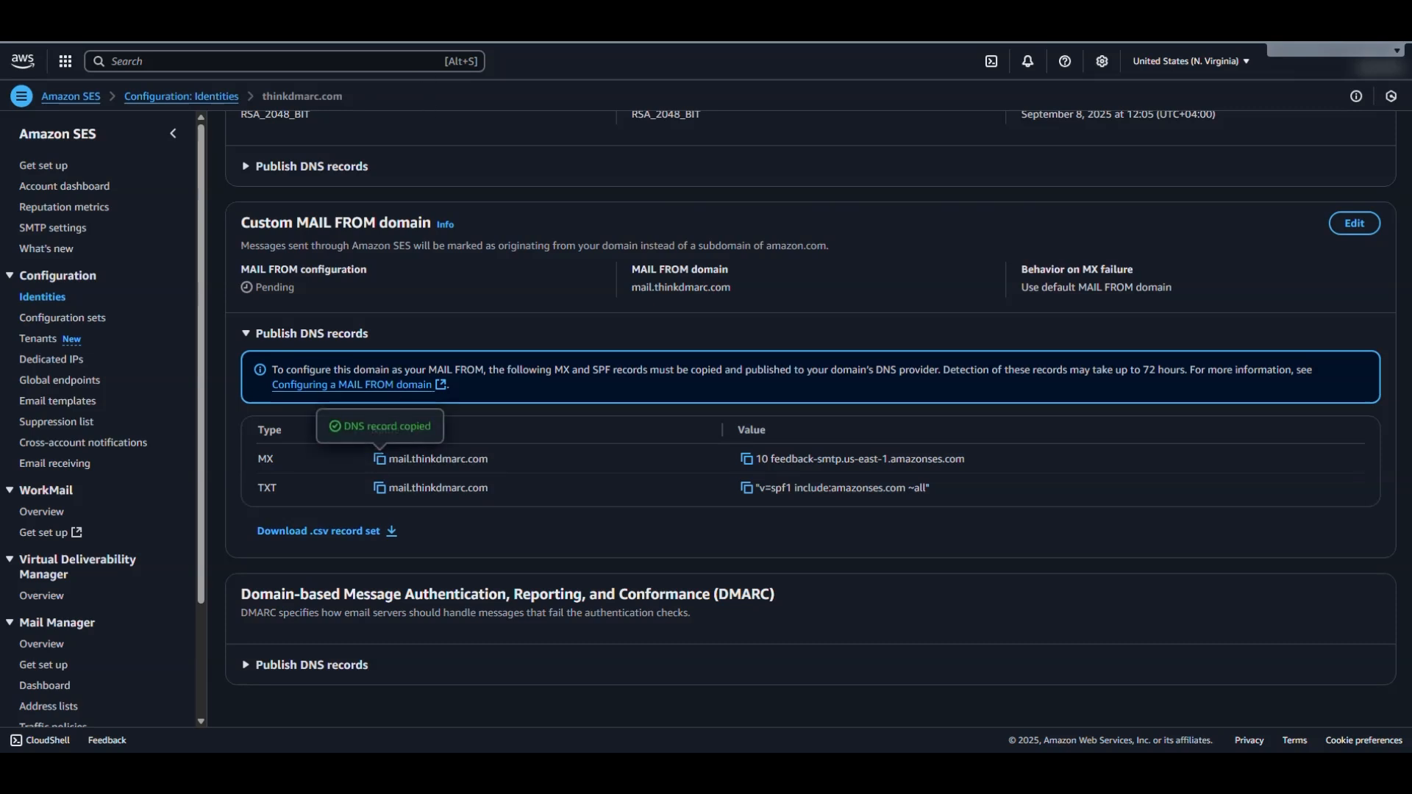
click(471, 22)
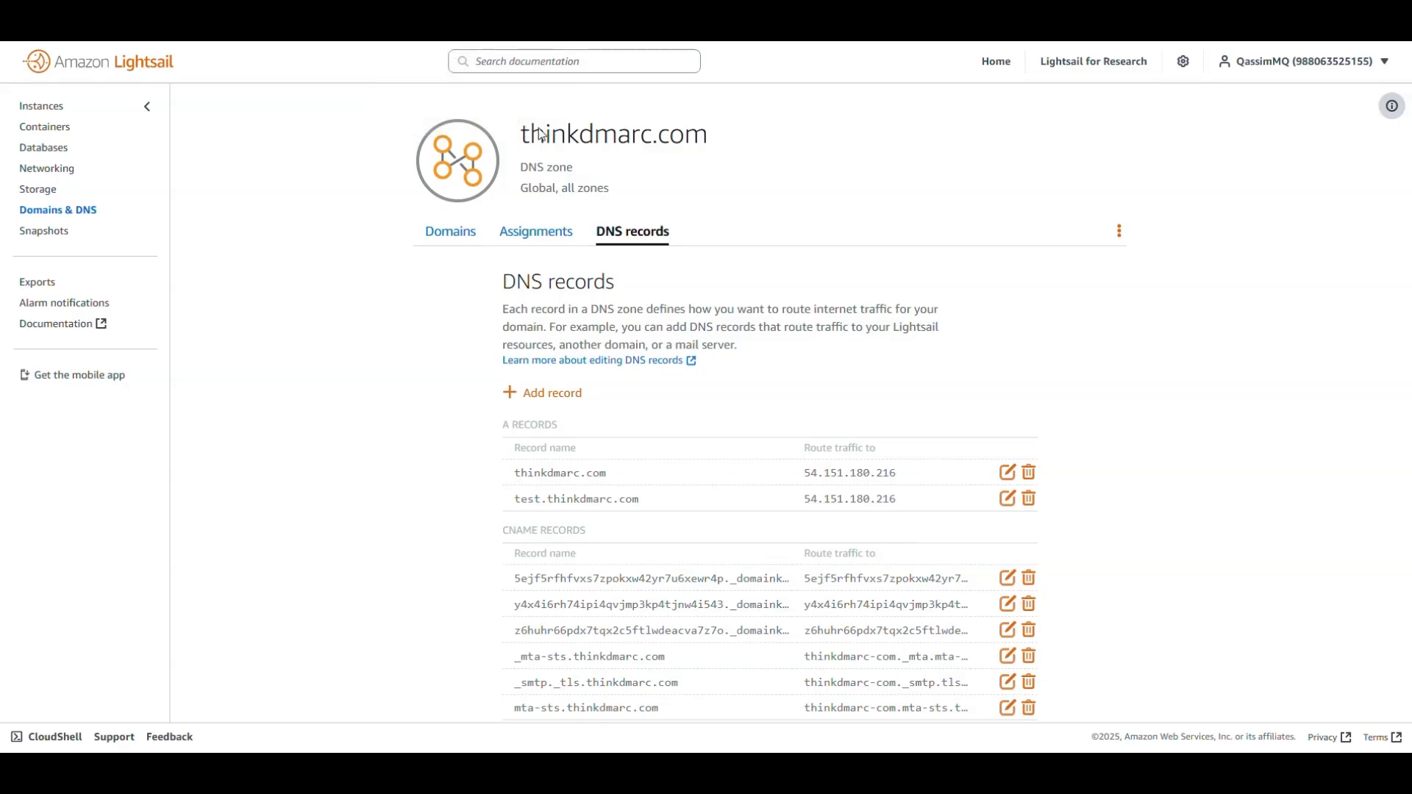
- Start a new MX record in the DNS zone with priority 10, using the copied name without its thinkdmarc.com suffix
click(553, 389)
scroll(553, 415, down, 1)
click(566, 371)
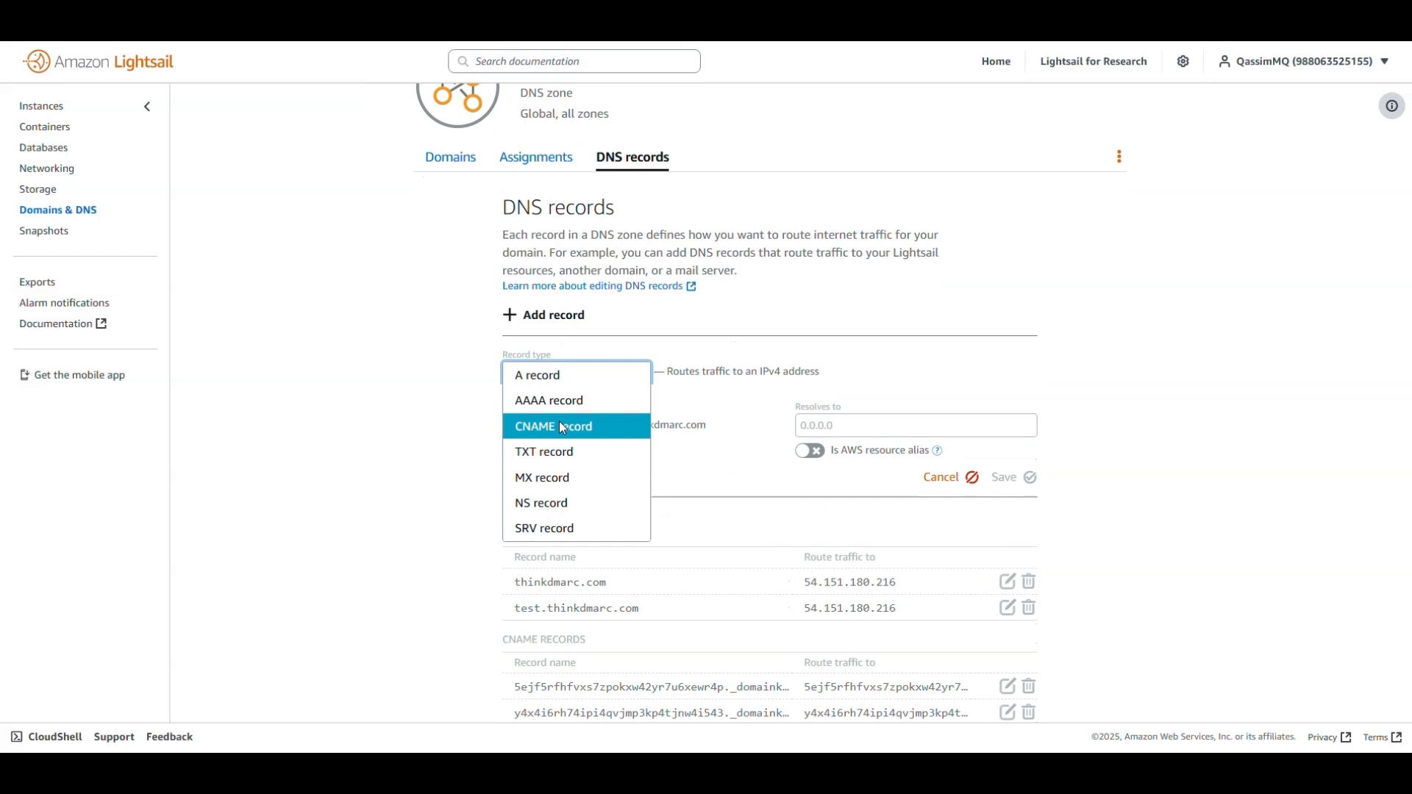
click(561, 470)
key(ctrl+v)
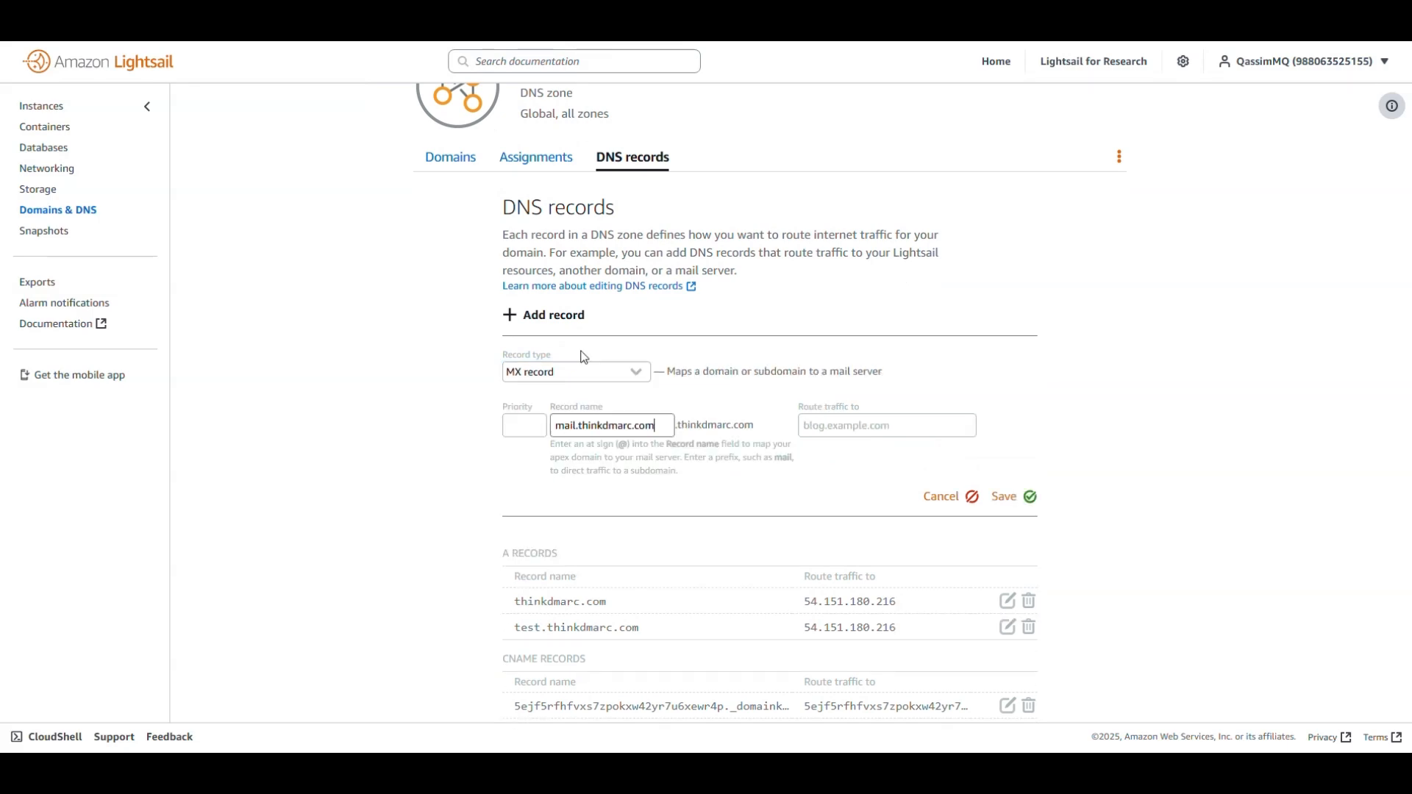
drag(656, 427, 575, 427)
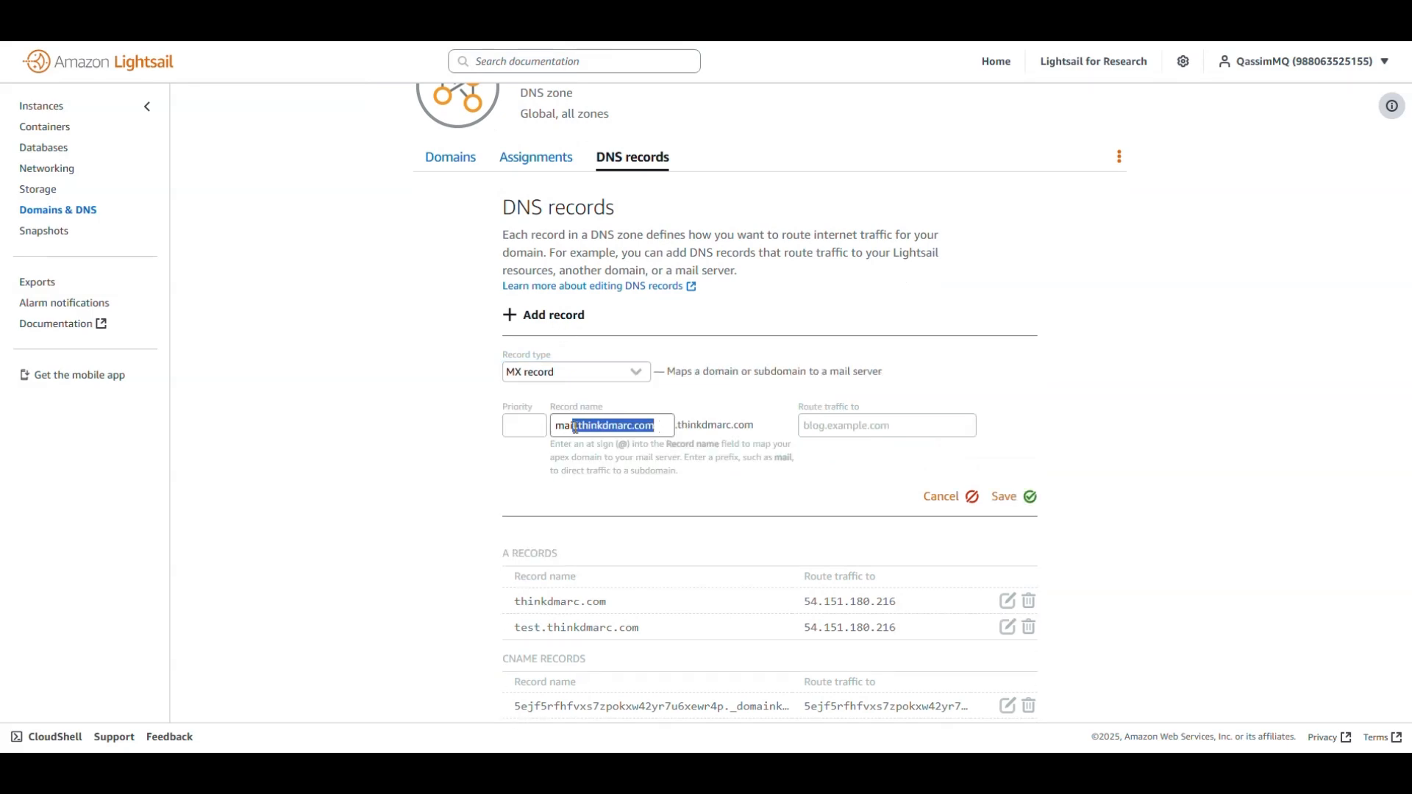
key(BackSpace)
click(521, 424)
text(10)
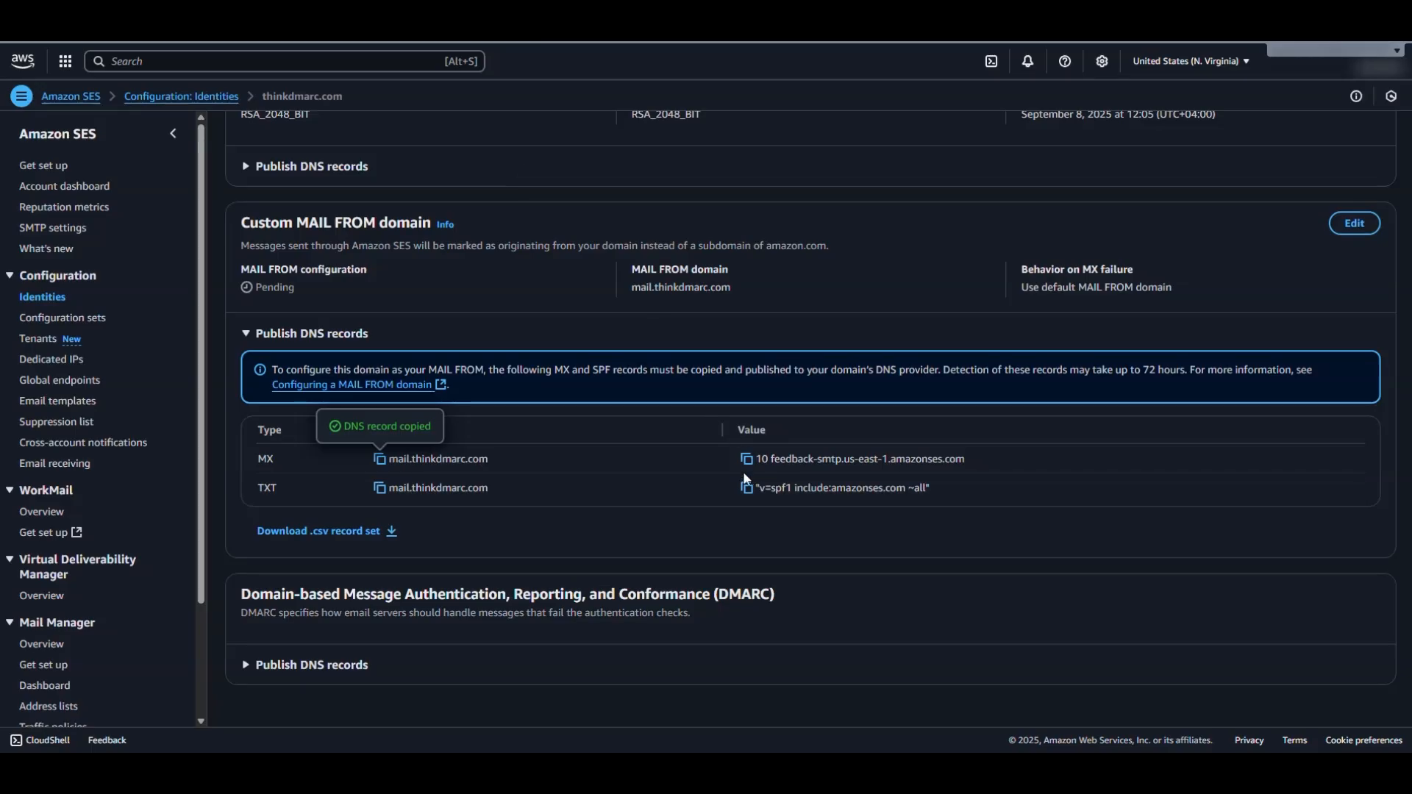
- Route the MX record's traffic to feedback-smtp.us-east-1.amazonses.com, copied from Amazon SES without the leading priority, and save the record in Lightsail
click(746, 459)
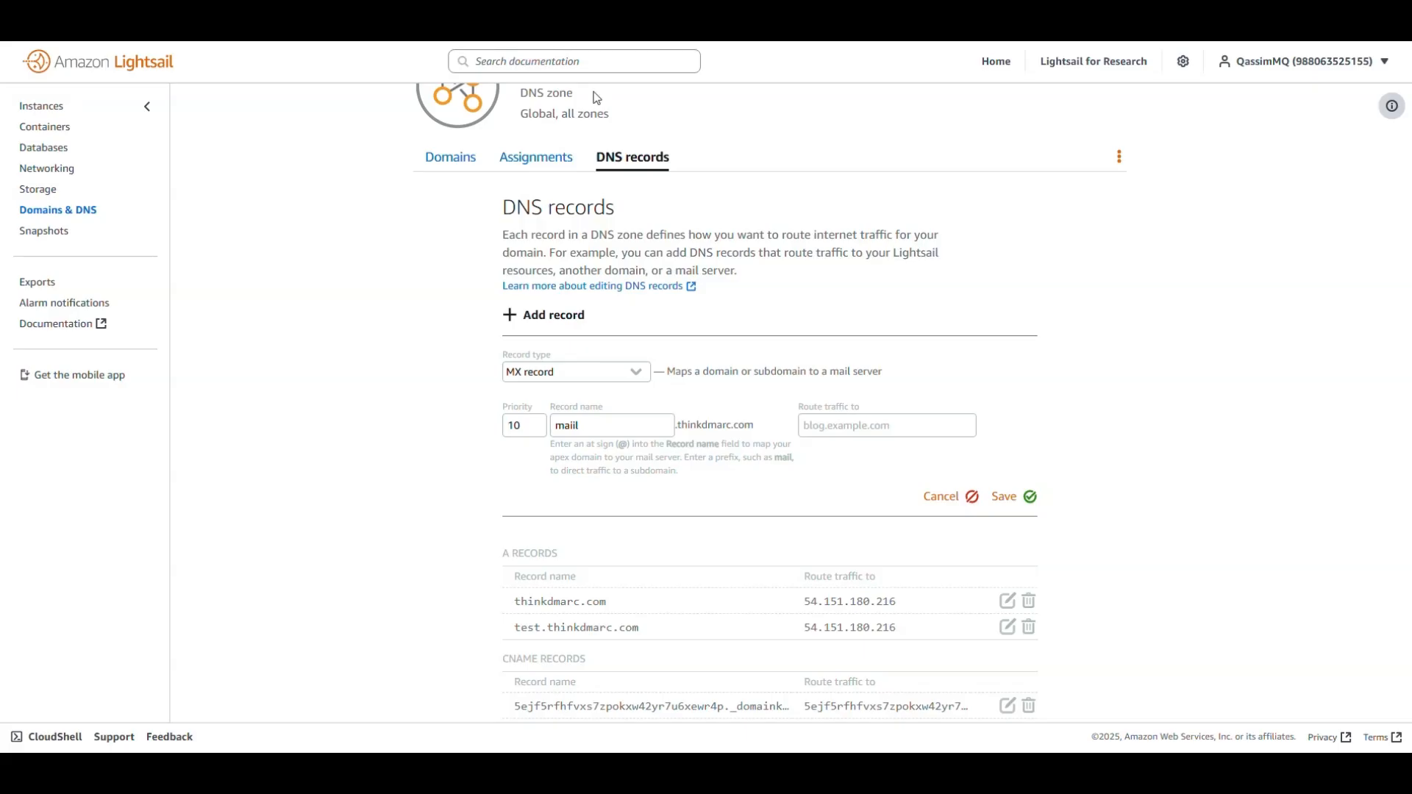
click(829, 434)
key(ctrl+v)
drag(825, 432, 774, 434)
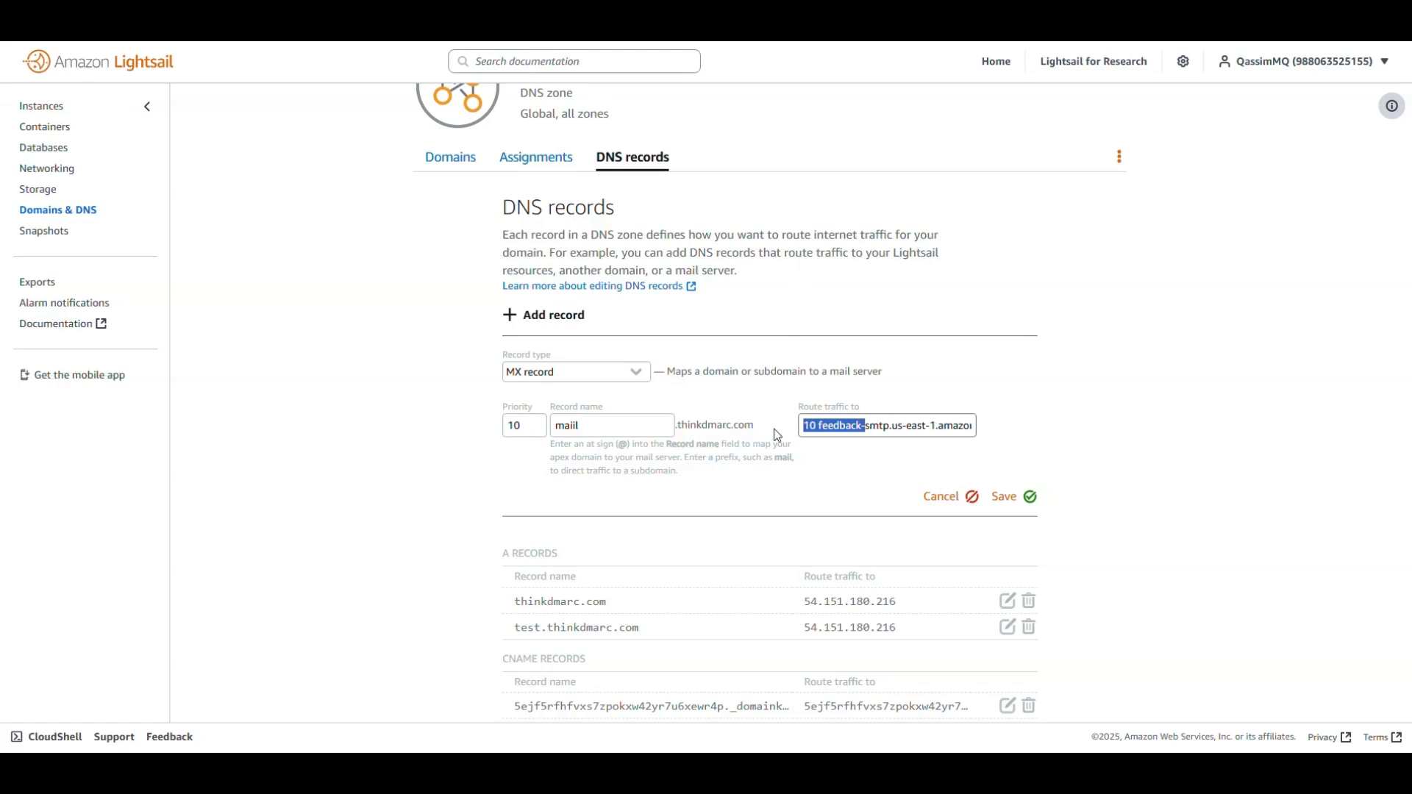
click(832, 434)
key(BackSpace)
key(BackSpace)
key(BackSpace)
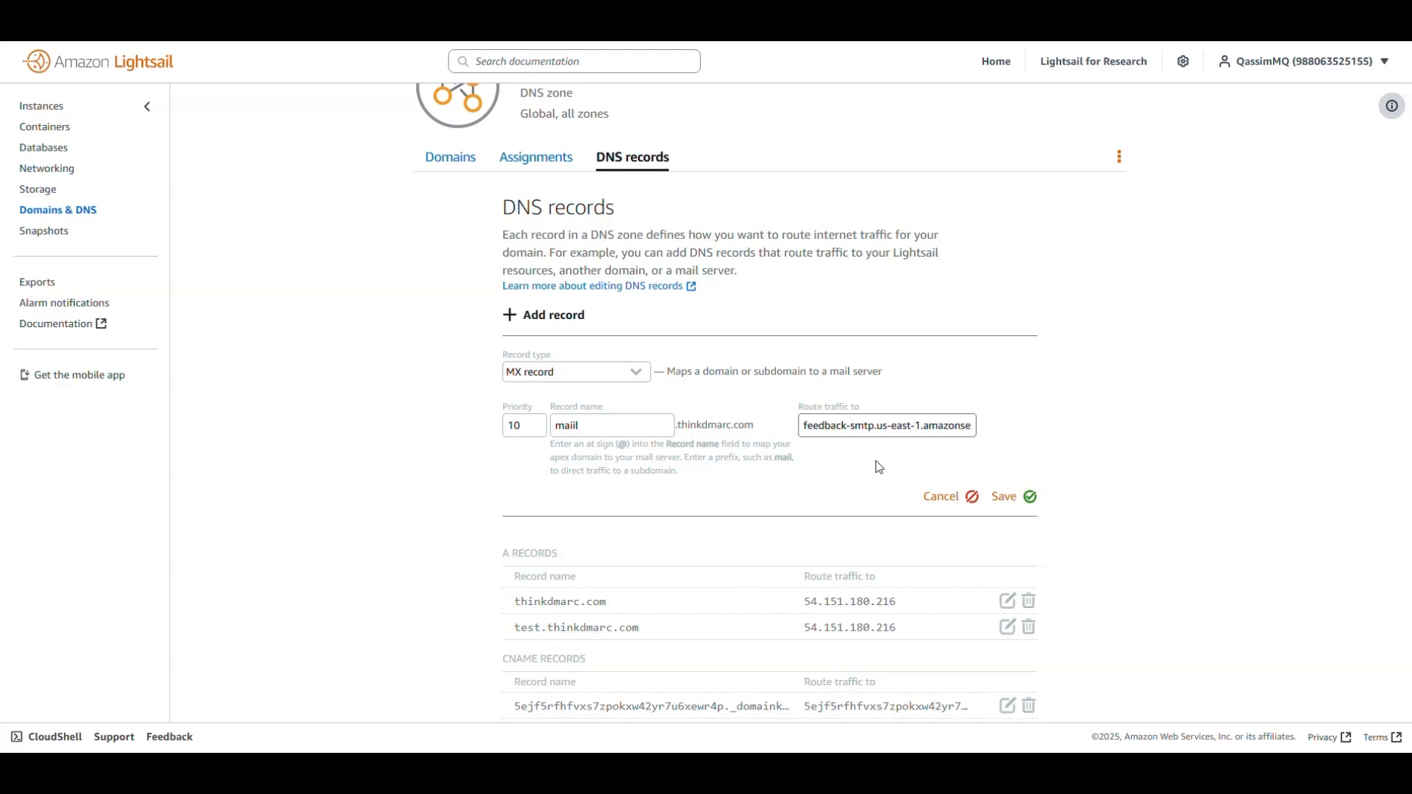
click(1009, 506)
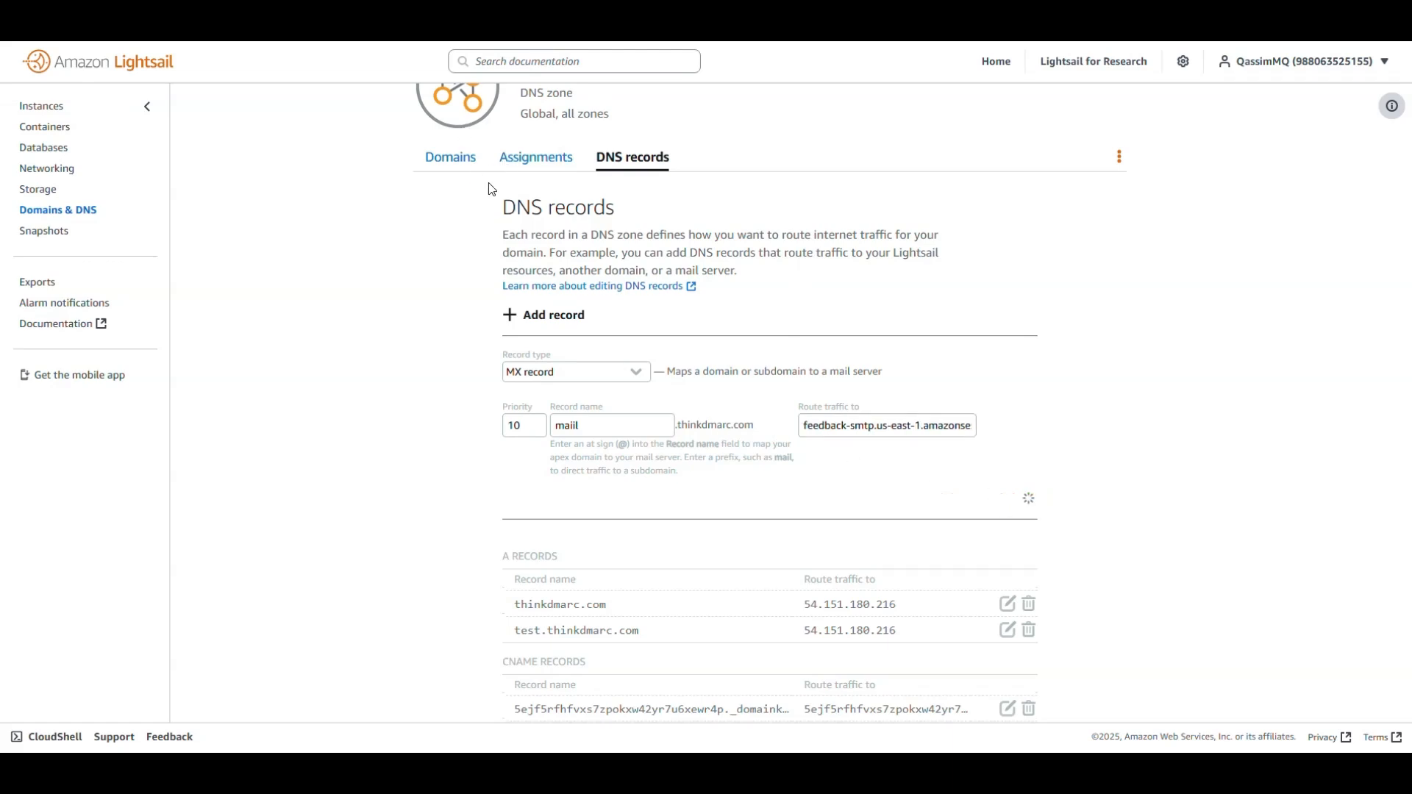
- Copy the MAIL FROM TXT record's name from Amazon SES and start a TXT record named mail in the Lightsail DNS zone
click(515, 22)
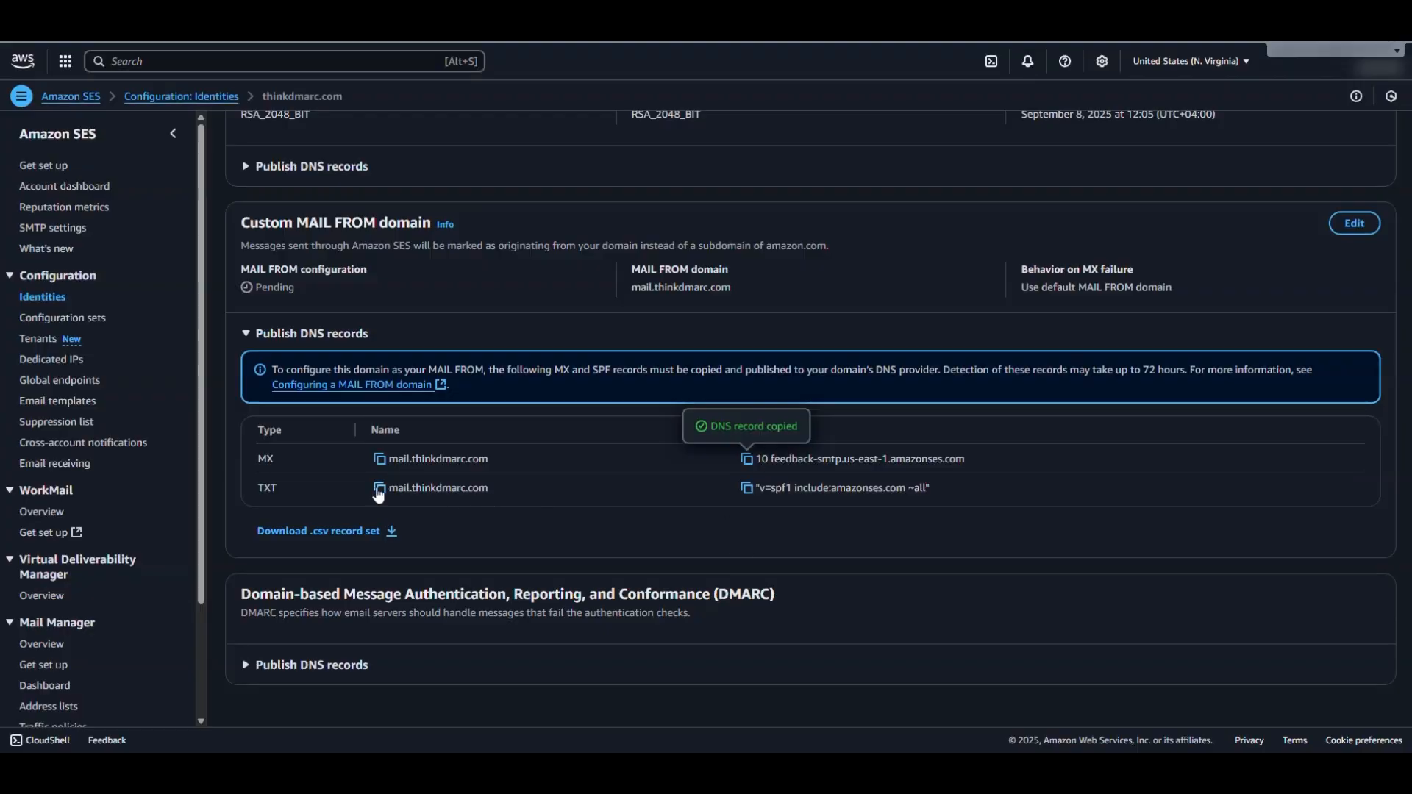
click(379, 490)
key(ctrl+Tab)
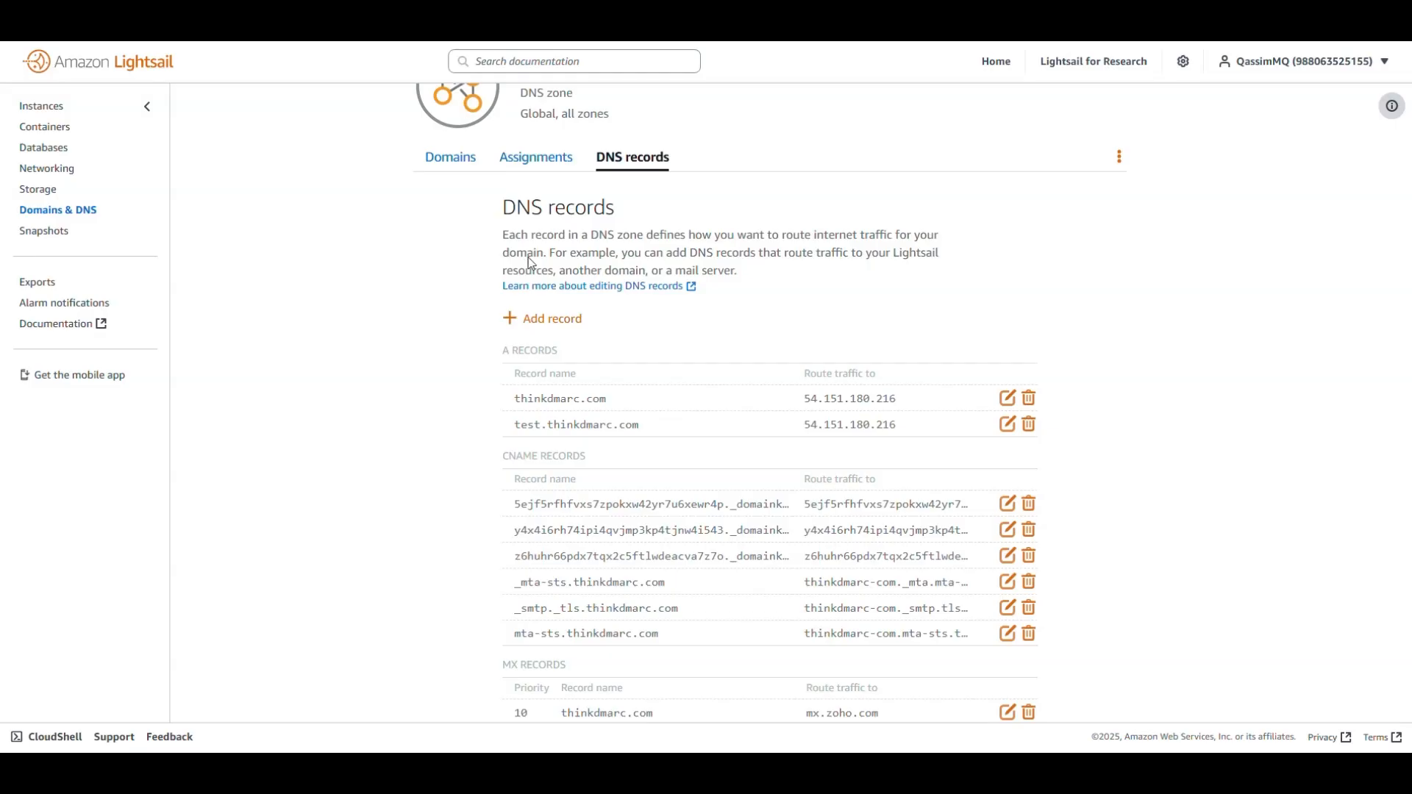
click(548, 317)
click(578, 374)
click(567, 451)
click(576, 425)
key(ctrl+v)
drag(607, 426, 529, 427)
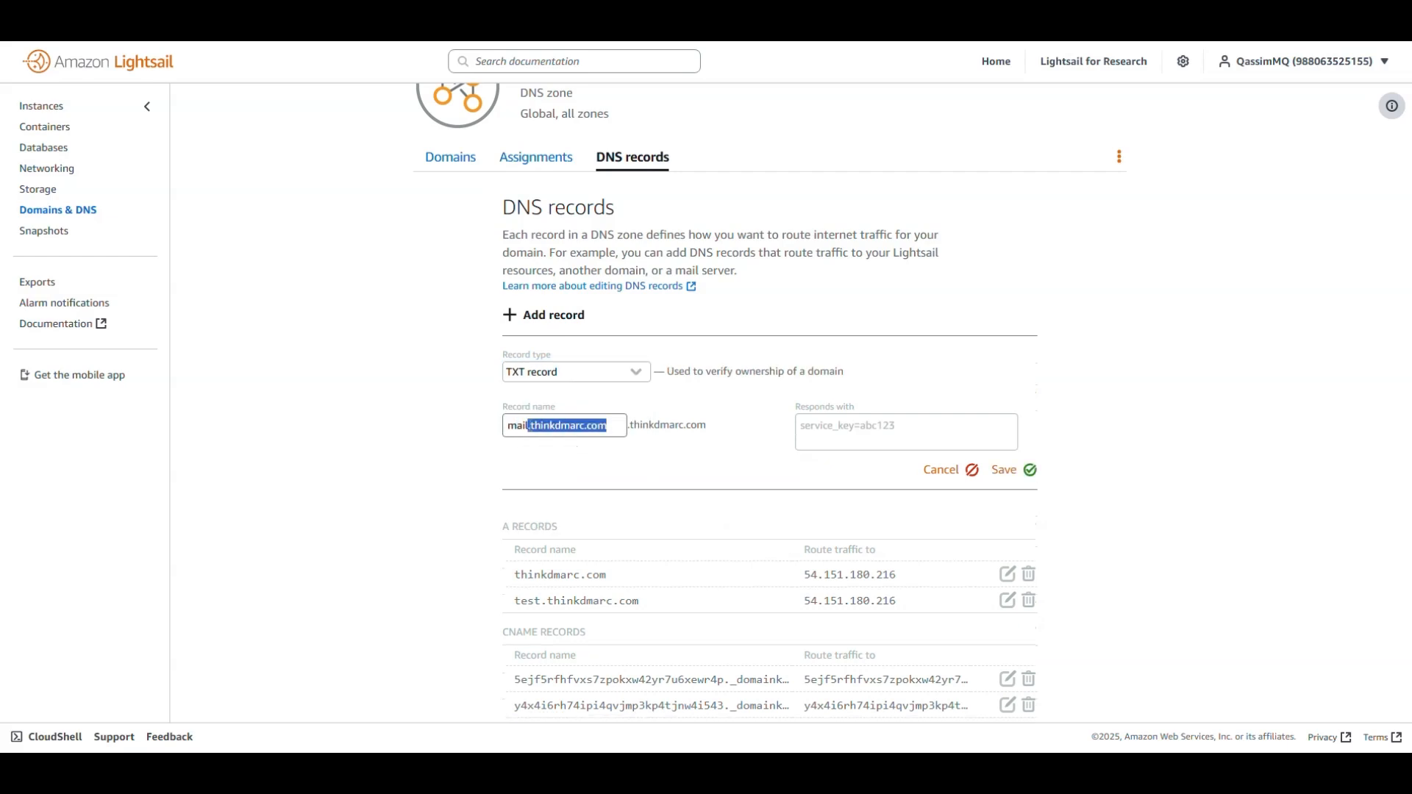
key(BackSpace)
- Set the TXT record's response to "v=spf1 include:amazonses.com ~all" copied from Amazon SES, save it in Lightsail and review the saved entry
key(ctrl+Tab)
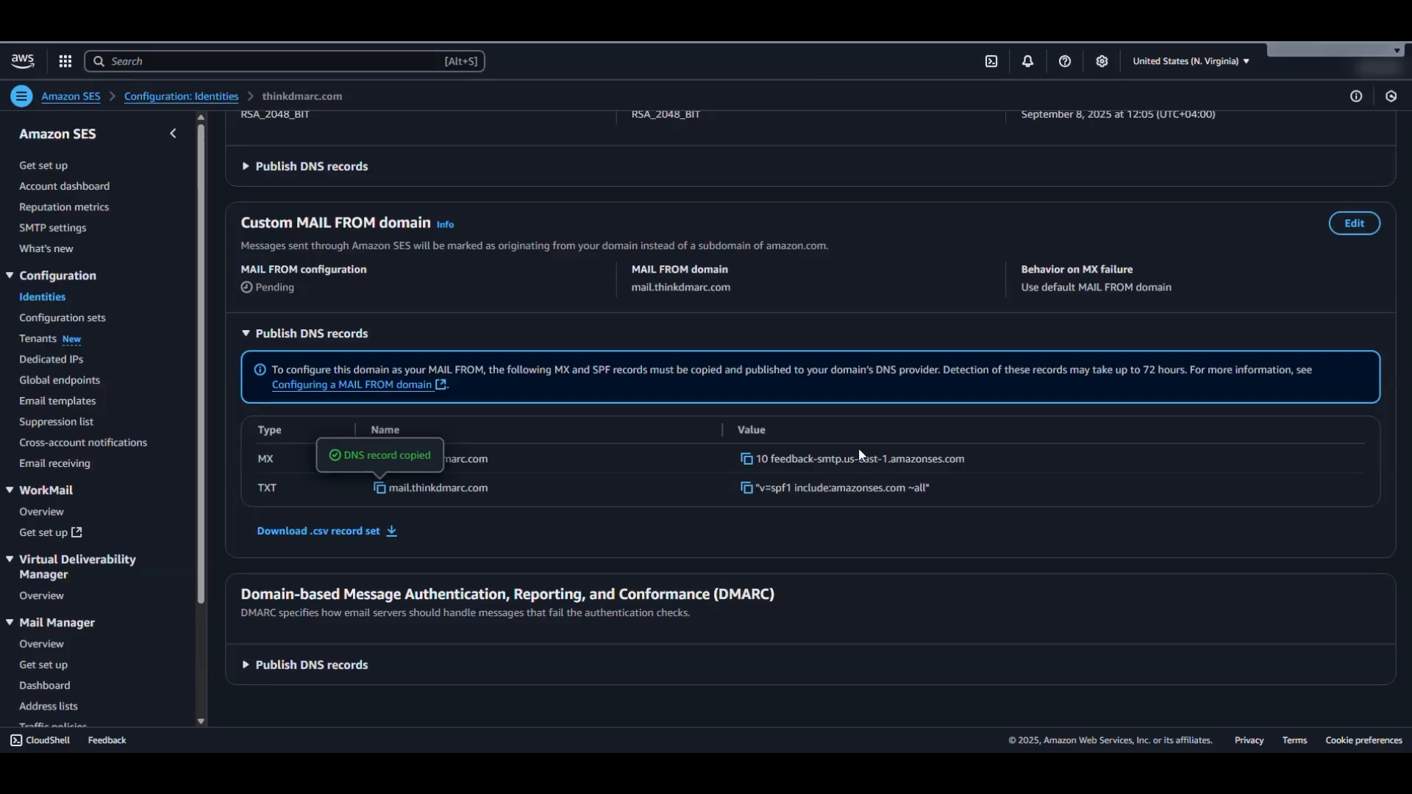
click(746, 487)
key(ctrl+Tab)
click(882, 432)
key(ctrl+v)
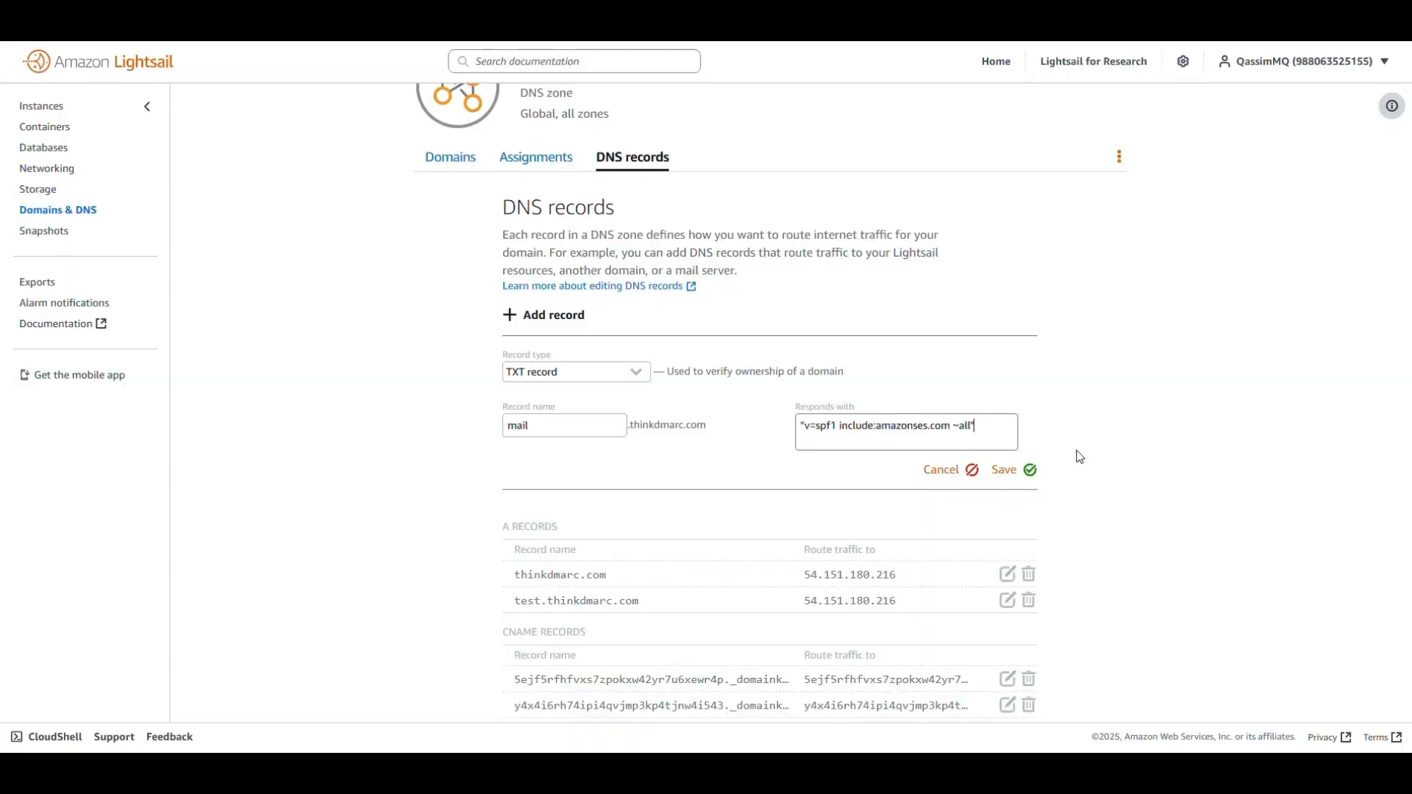
click(1005, 474)
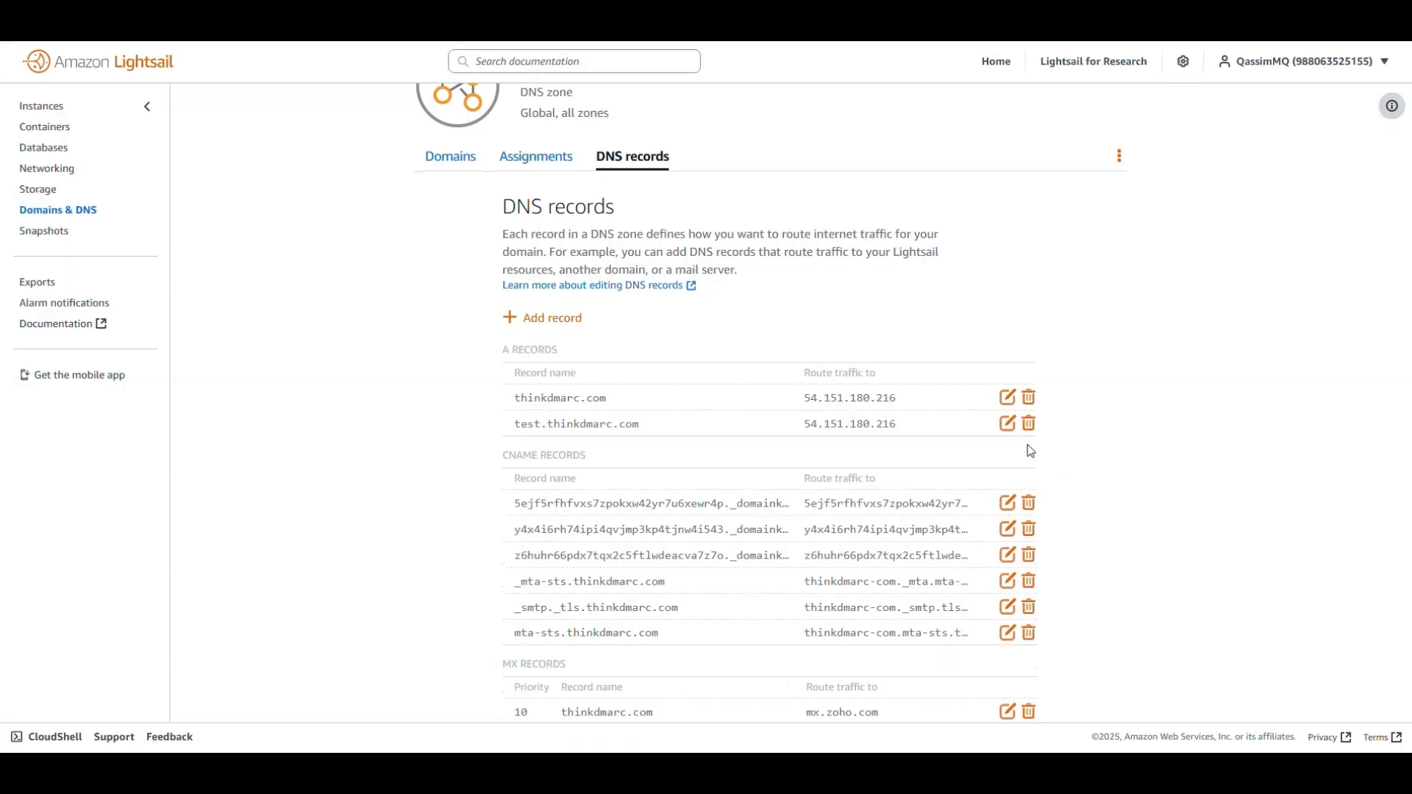
scroll(1026, 451, down, 5)
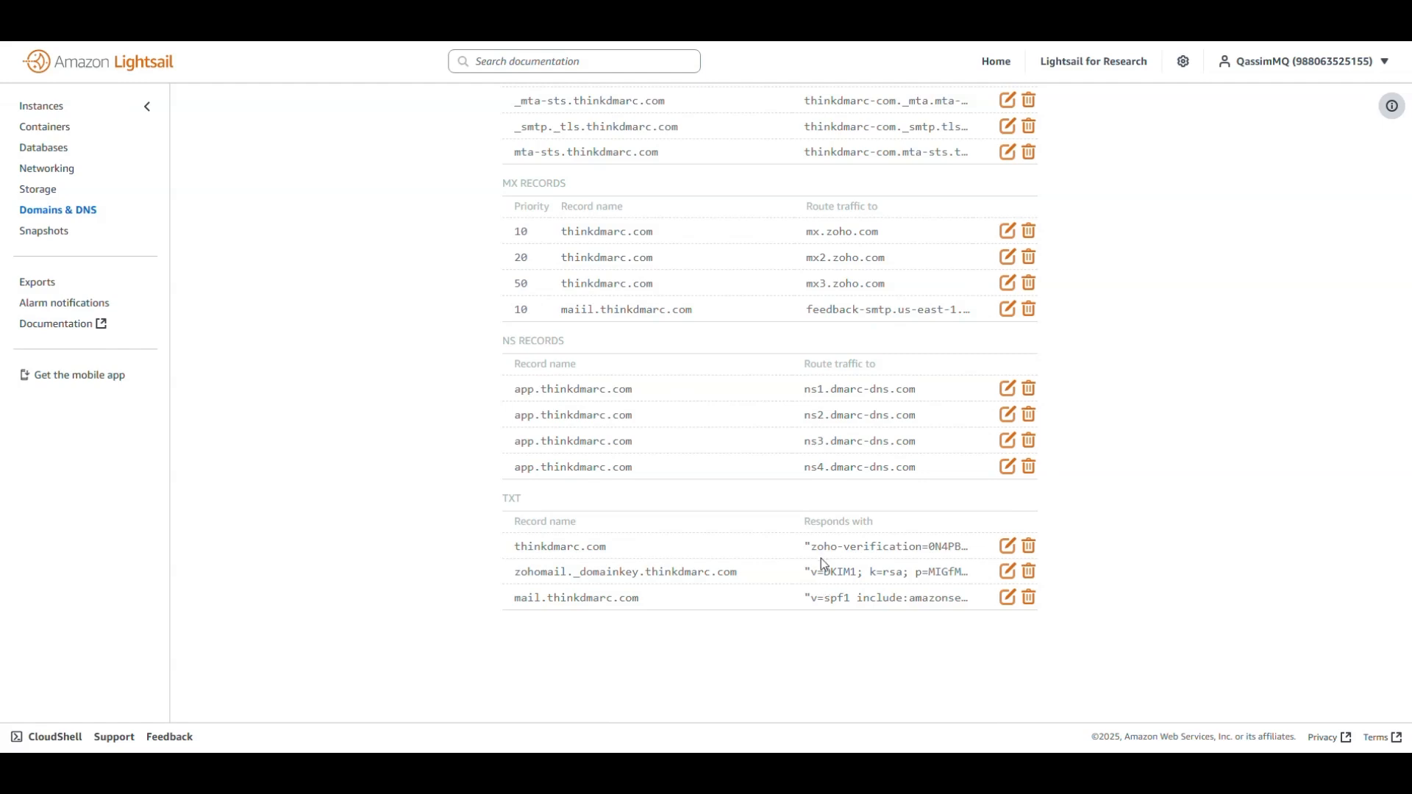
drag(815, 599, 956, 631)
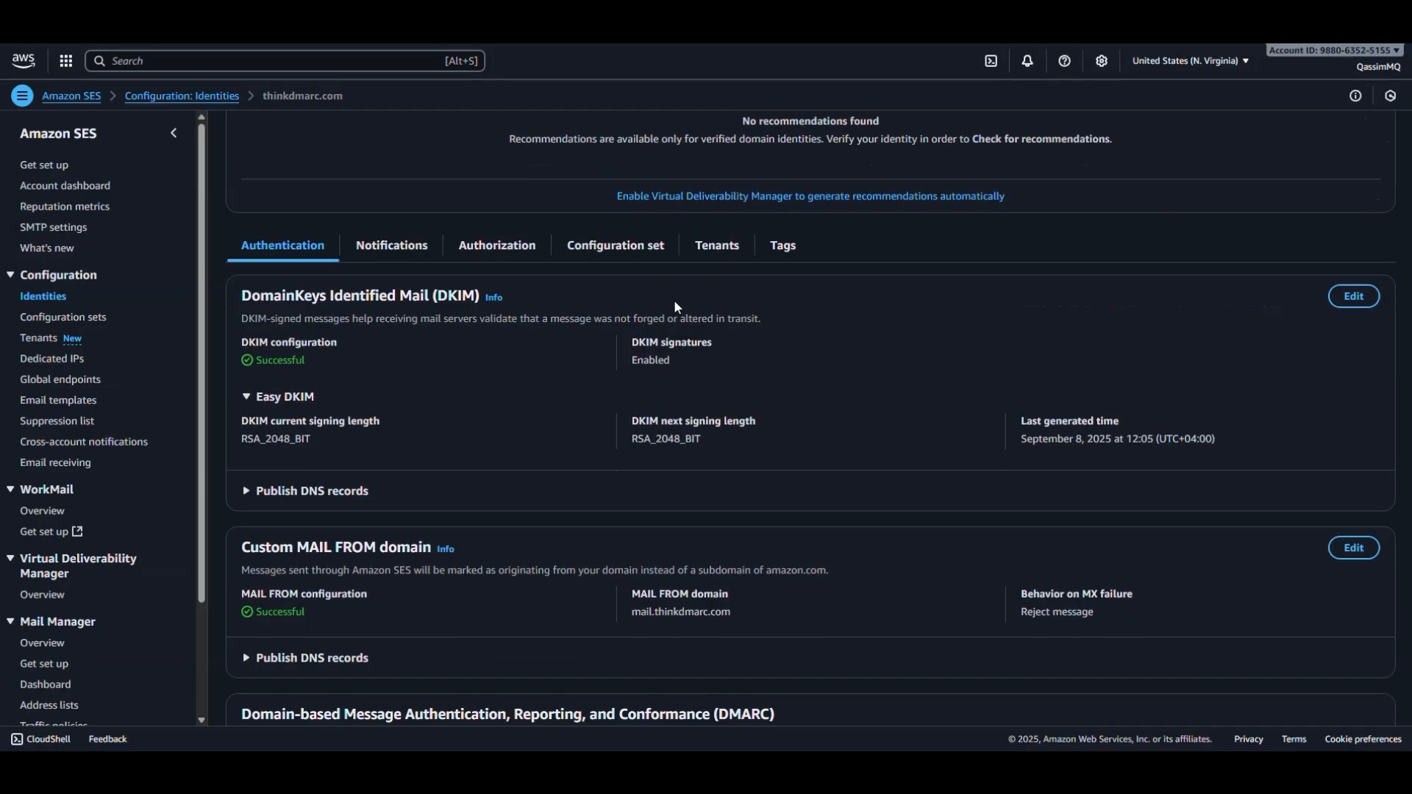
- Expand the DMARC section's DNS records for thinkdmarc.com in Amazon SES and copy the TXT record's value
scroll(675, 305, down, 2)
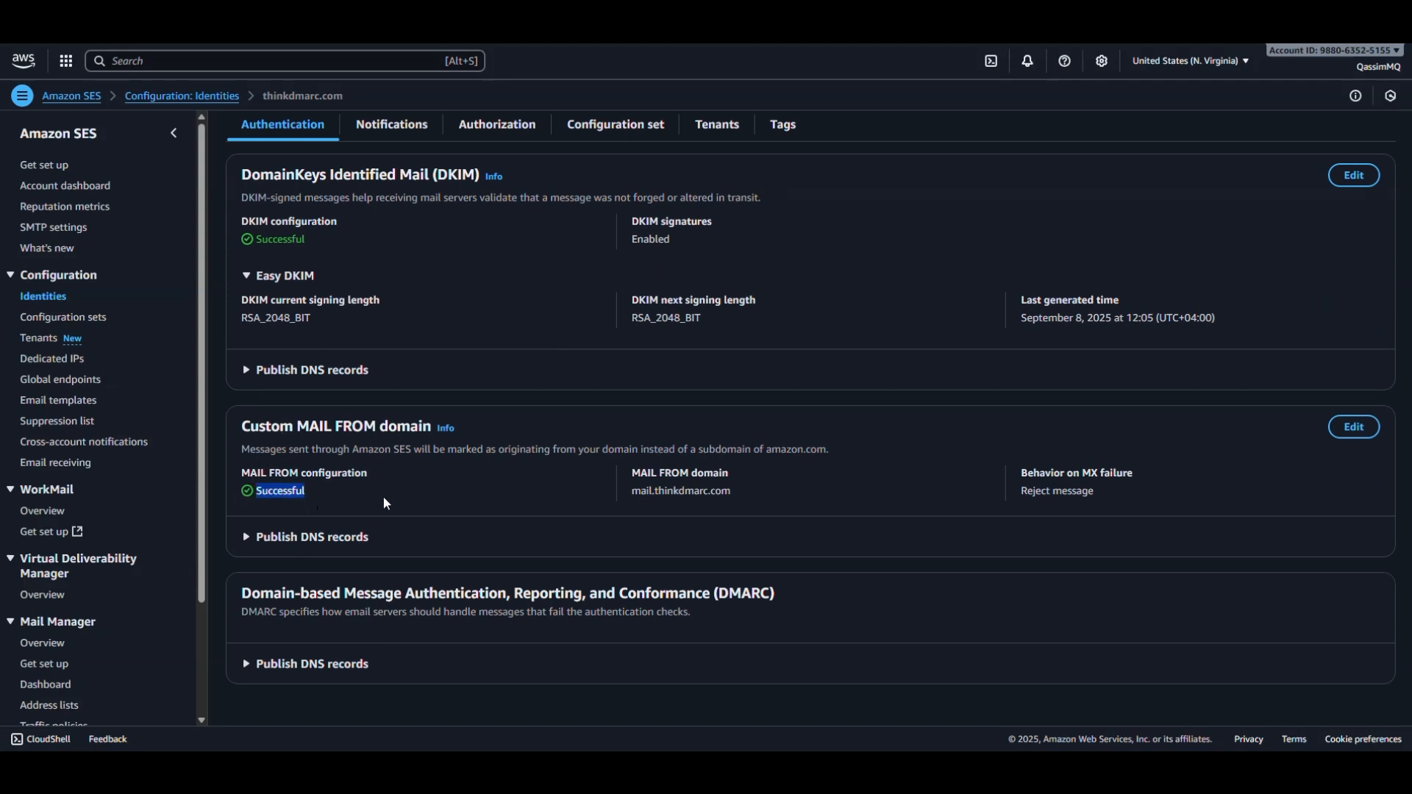
click(331, 664)
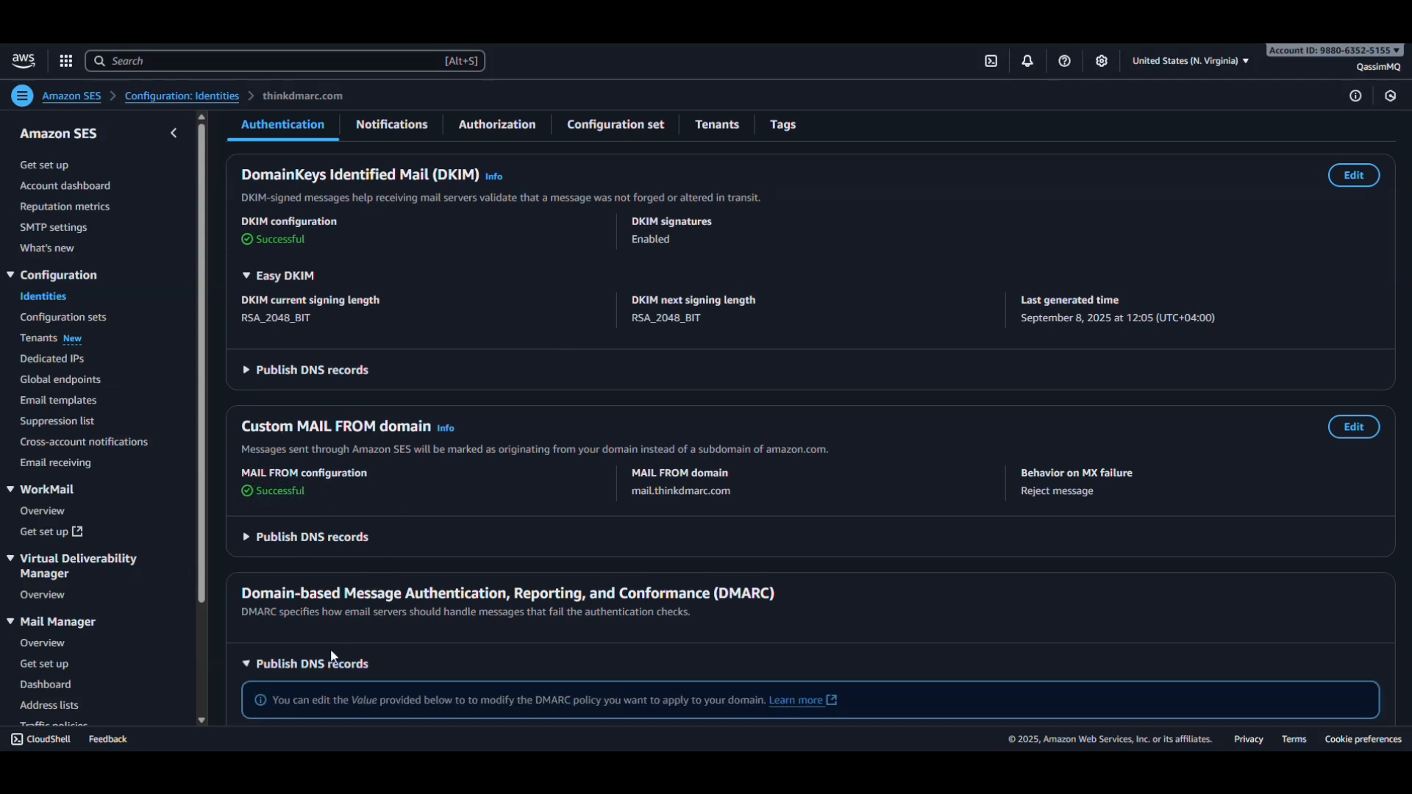
scroll(352, 586, down, 3)
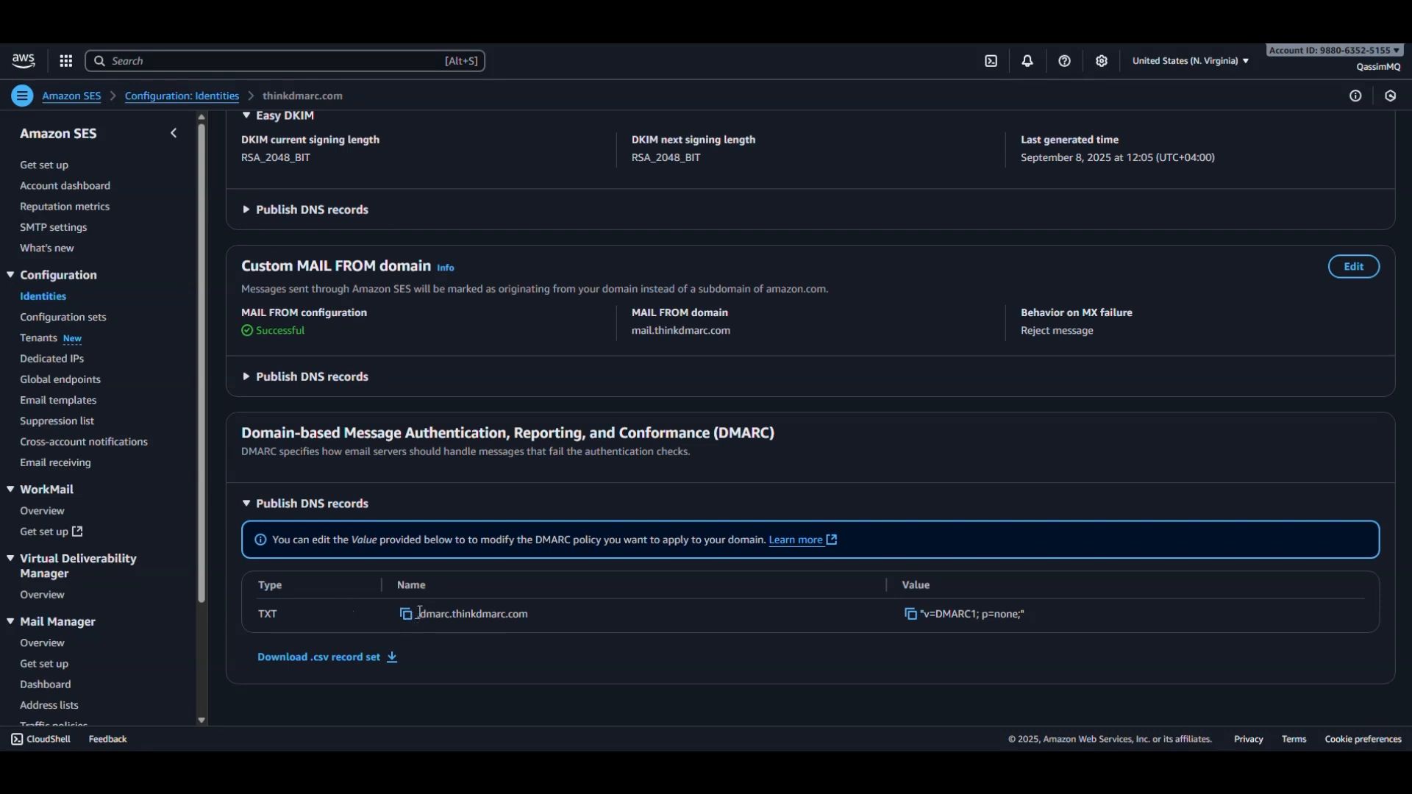
click(910, 616)
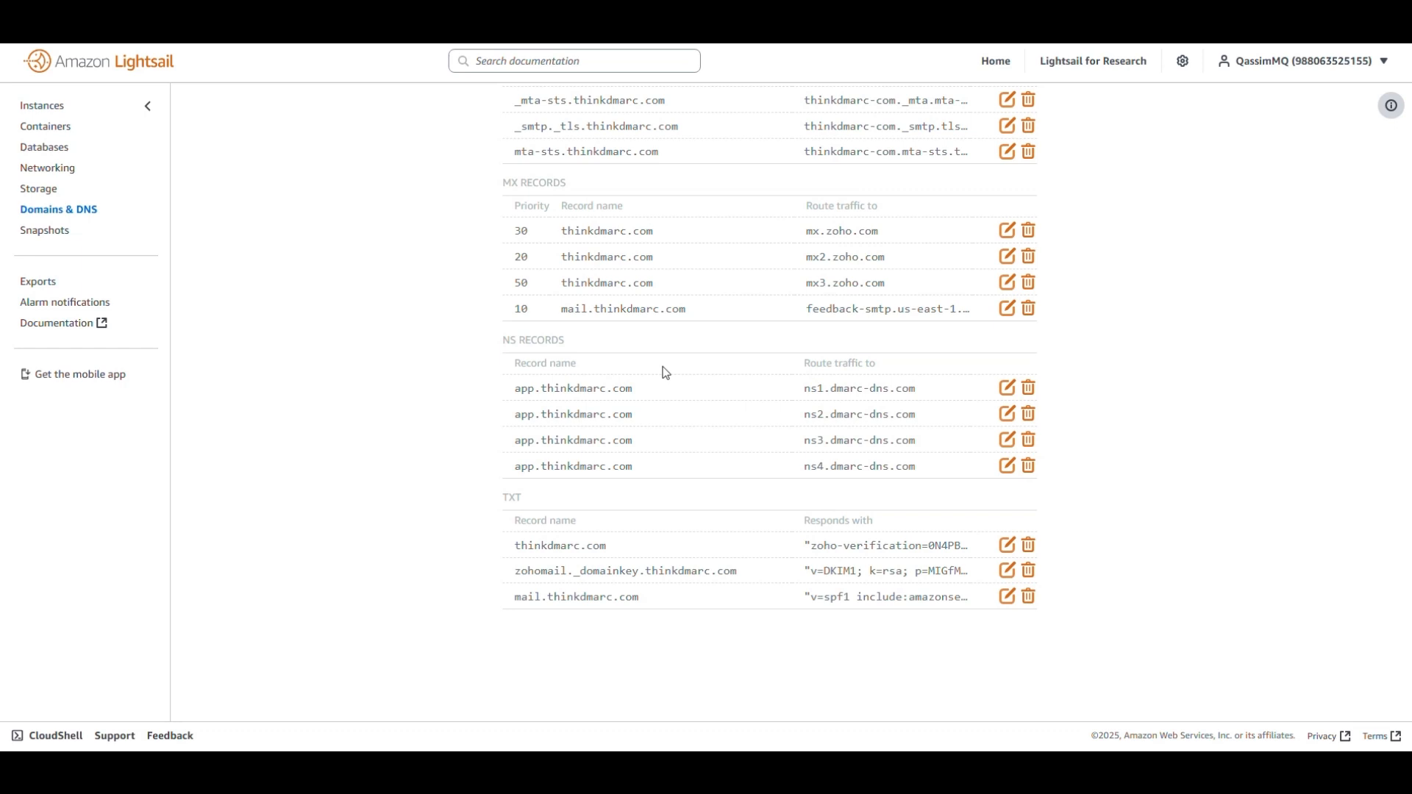
- Add a TXT record named _dmarc with the value "v=DMARC1; p=none;" to the Lightsail DNS zone and save it
scroll(662, 372, up, 8)
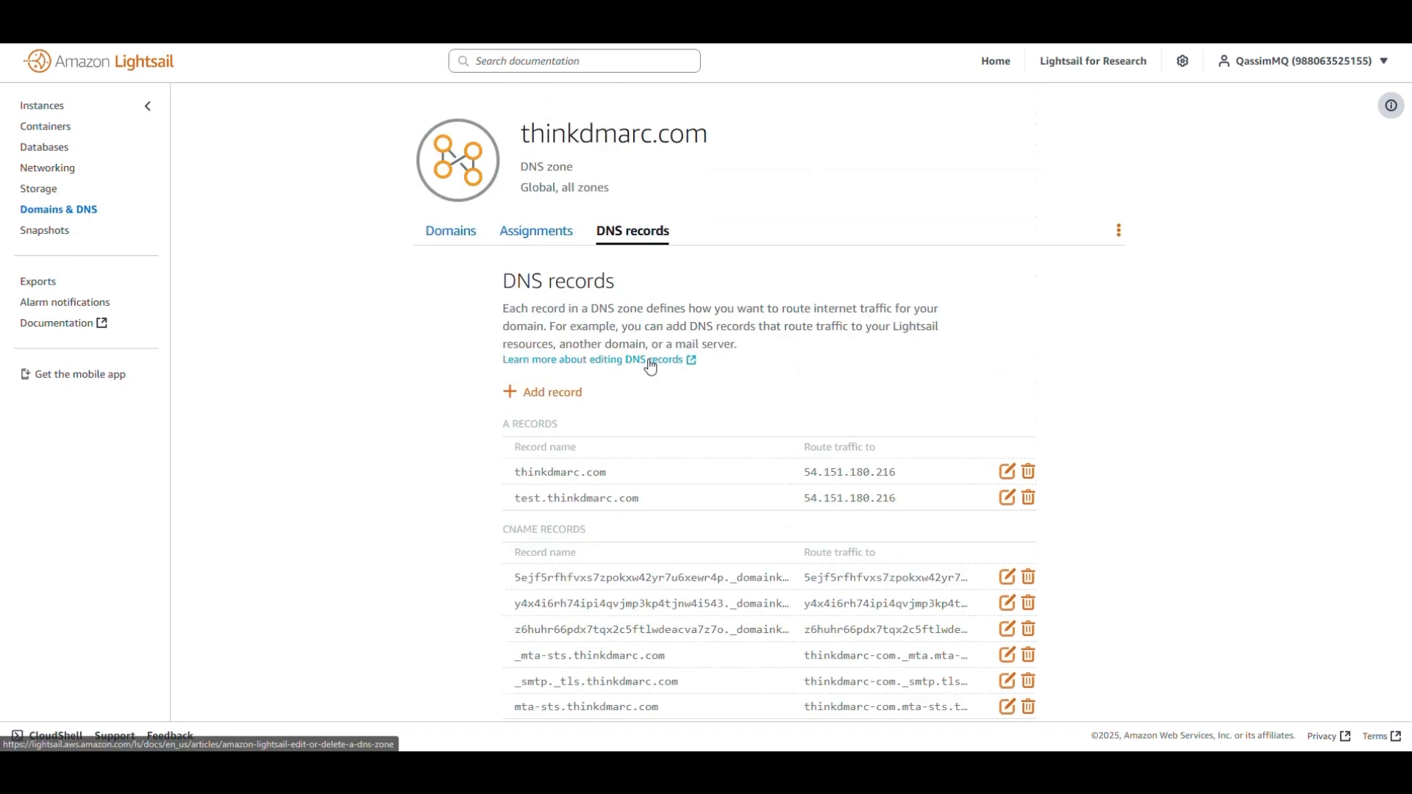
click(544, 397)
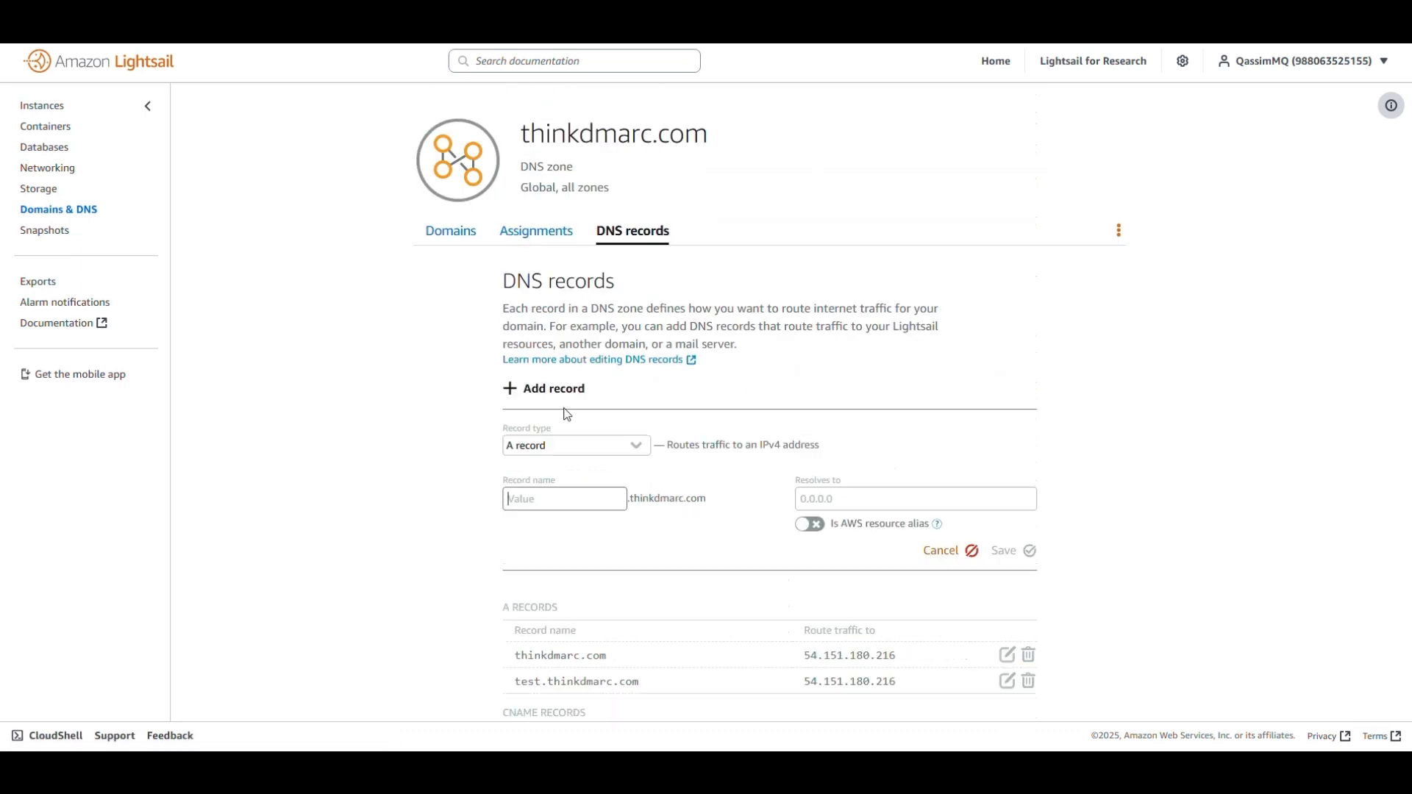
click(566, 455)
click(573, 527)
text(_dmarc)
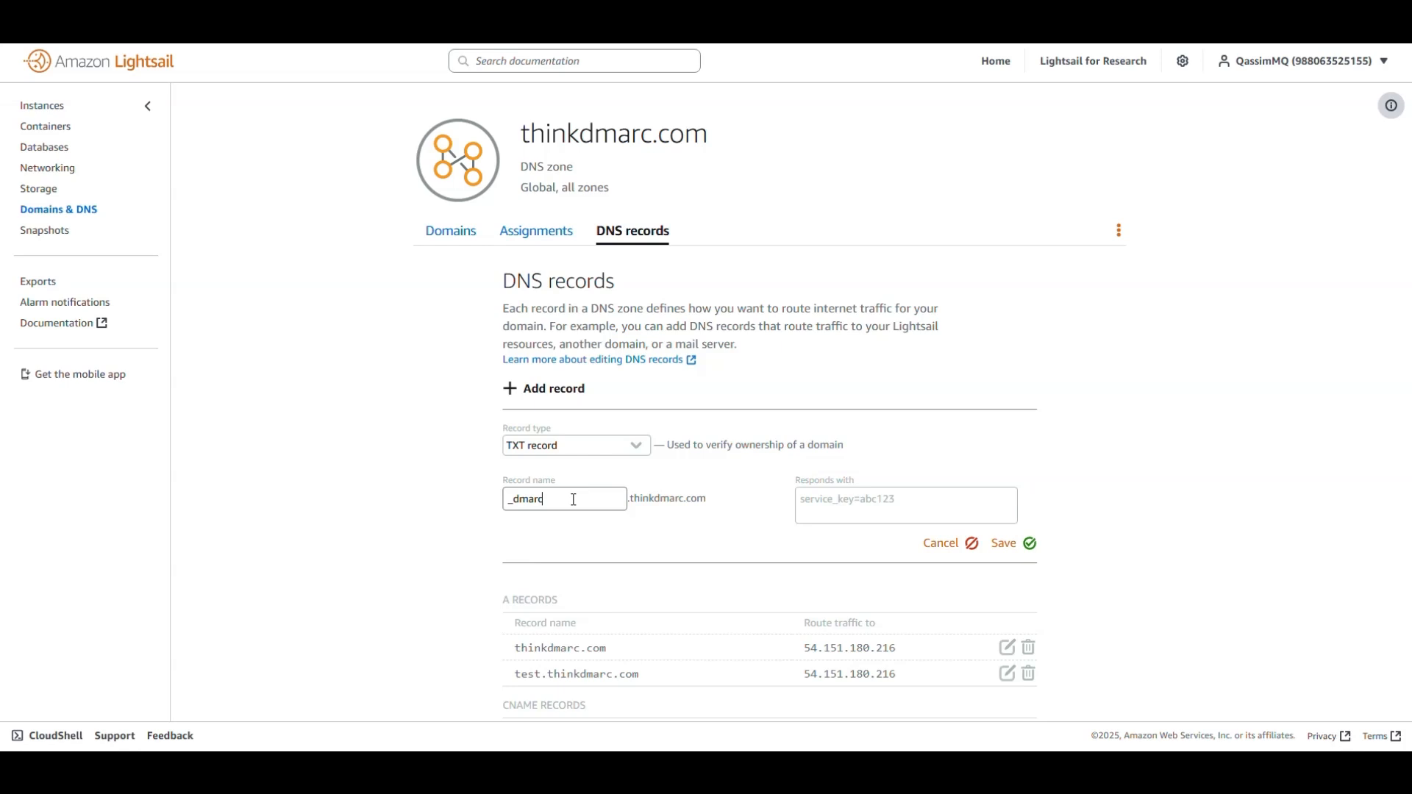
click(838, 497)
key(ctrl+v)
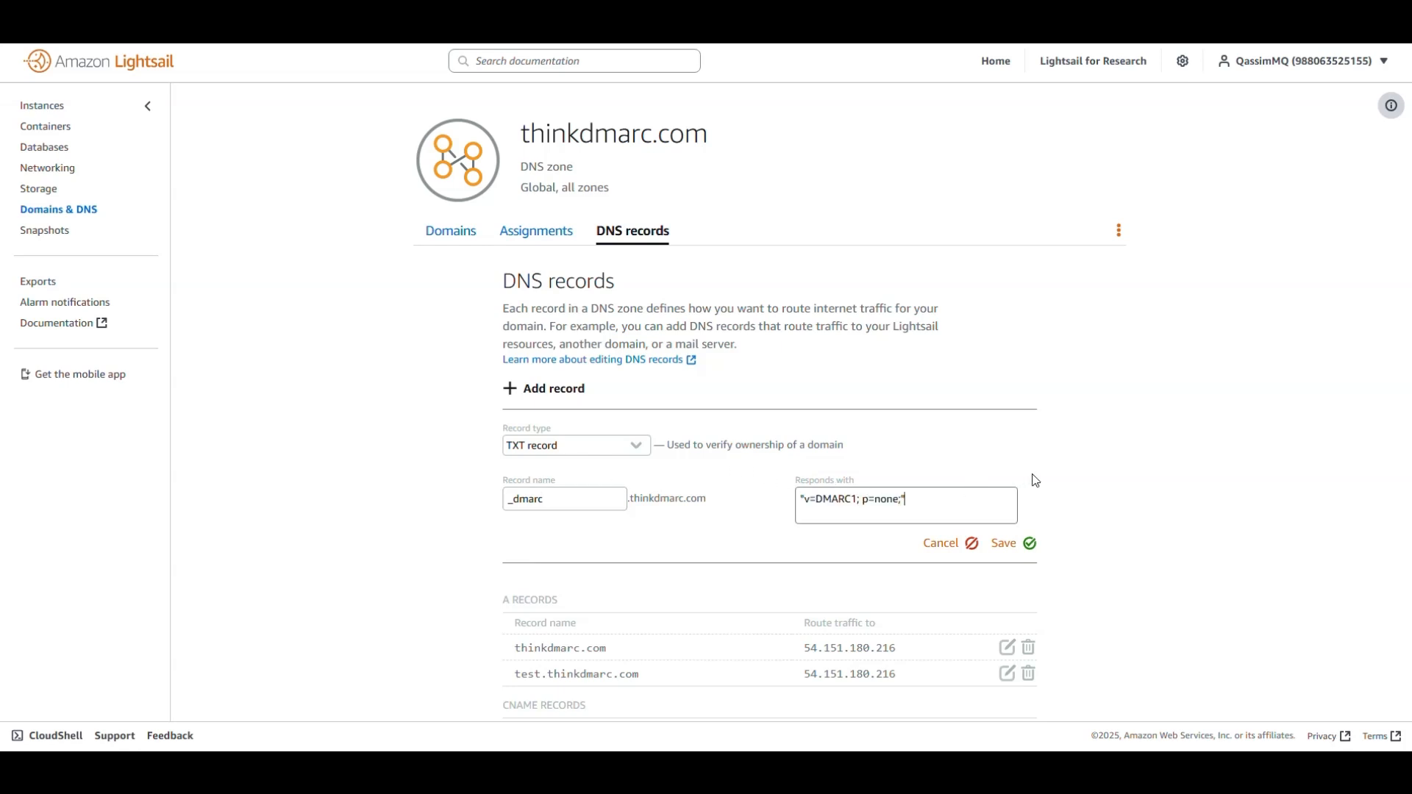
click(1022, 544)
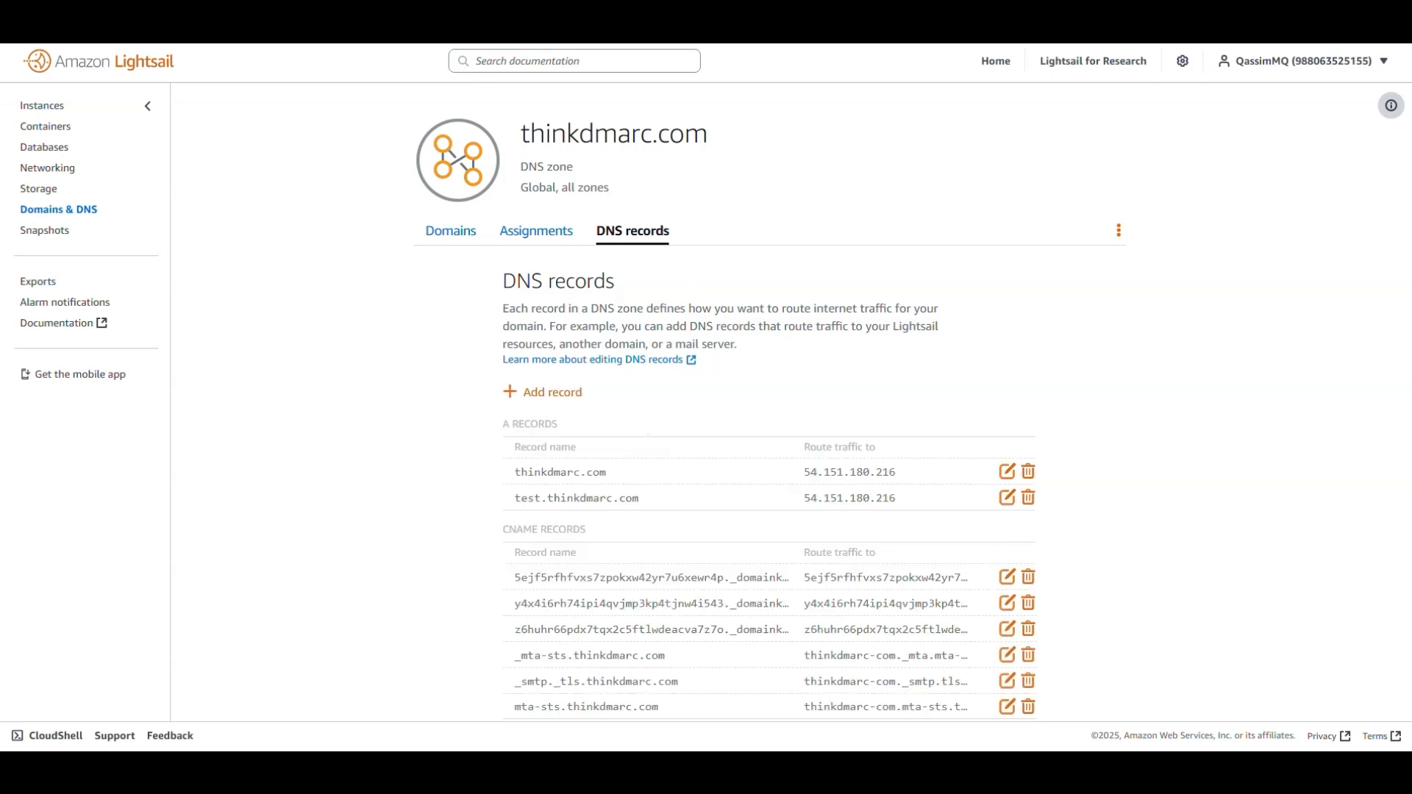
- Switch to Amazon SES and review the DKIM, custom MAIL FROM and DMARC sections of the thinkdmarc.com identity
key(ctrl+Tab)
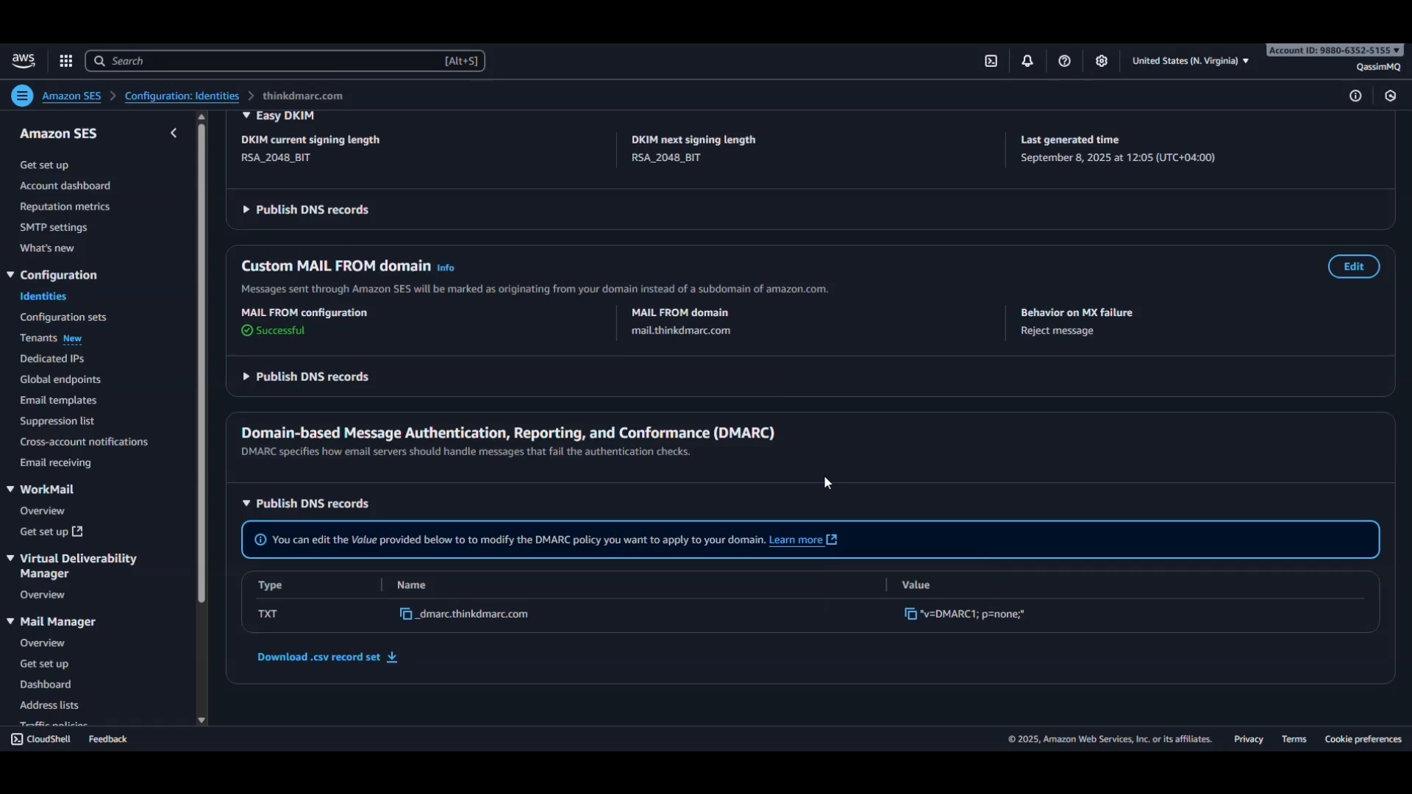
scroll(824, 478, up, 2)
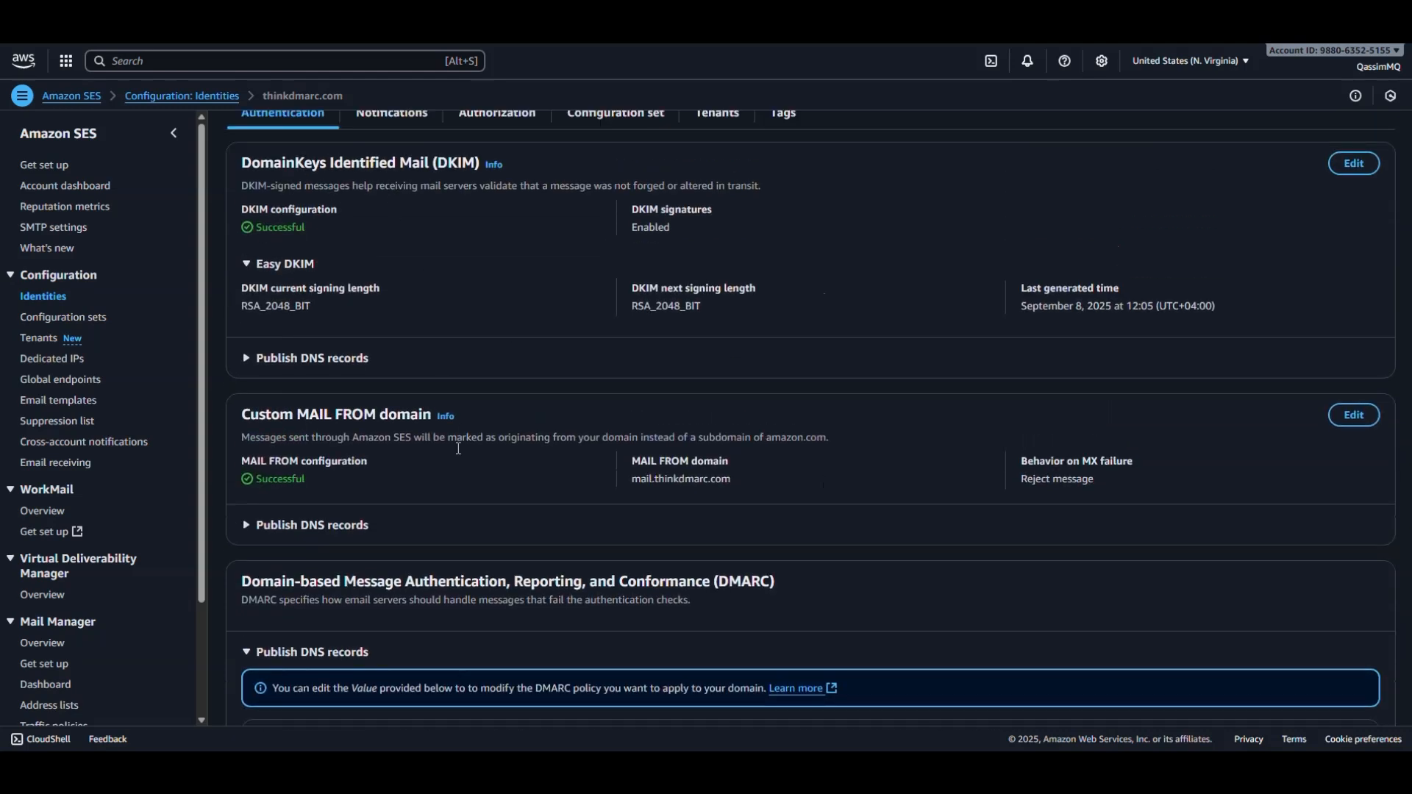
scroll(370, 467, down, 2)
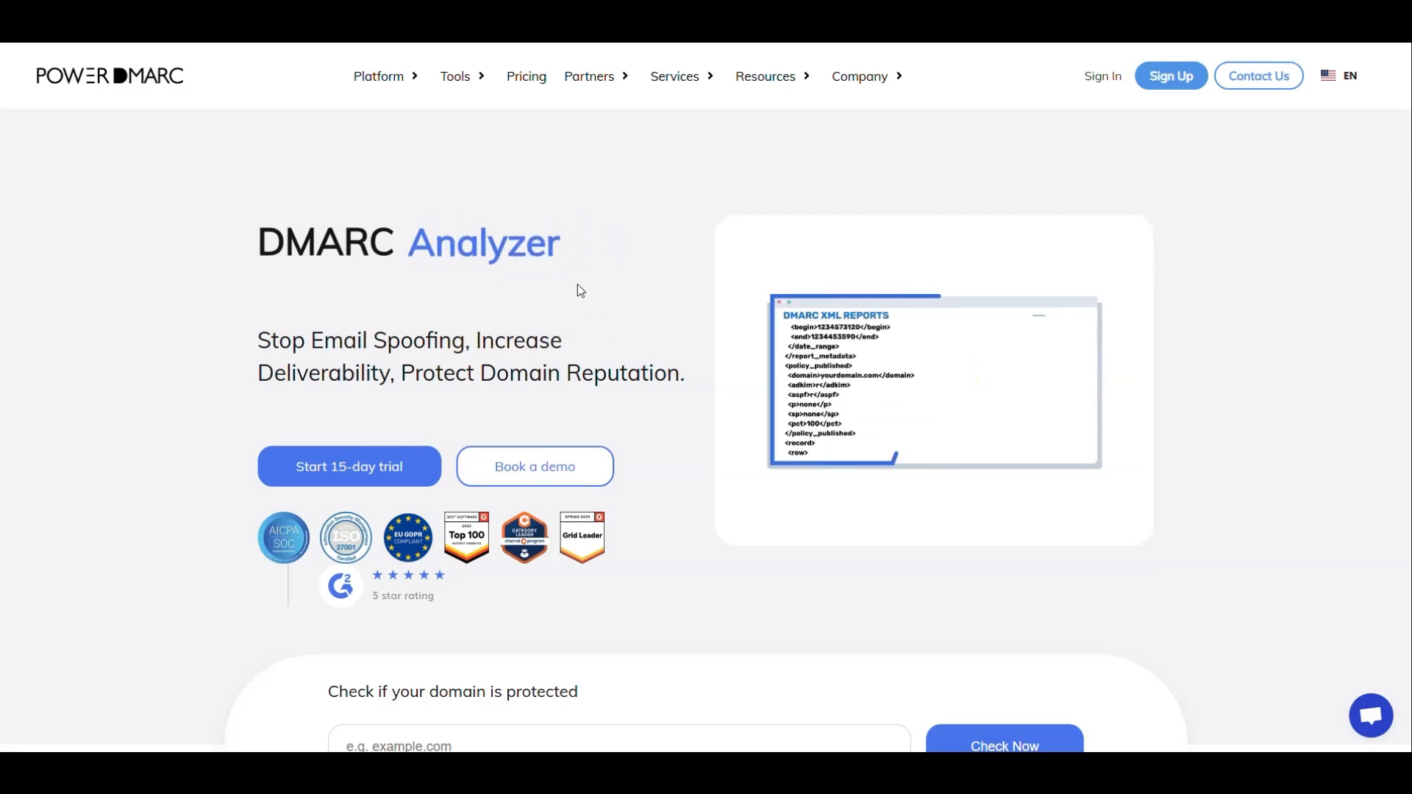
- Check the SPF record of mail.thinkdmarc.com with PowerDMARC's SPF Checker and inspect the lookup result
mouse_move(463, 82)
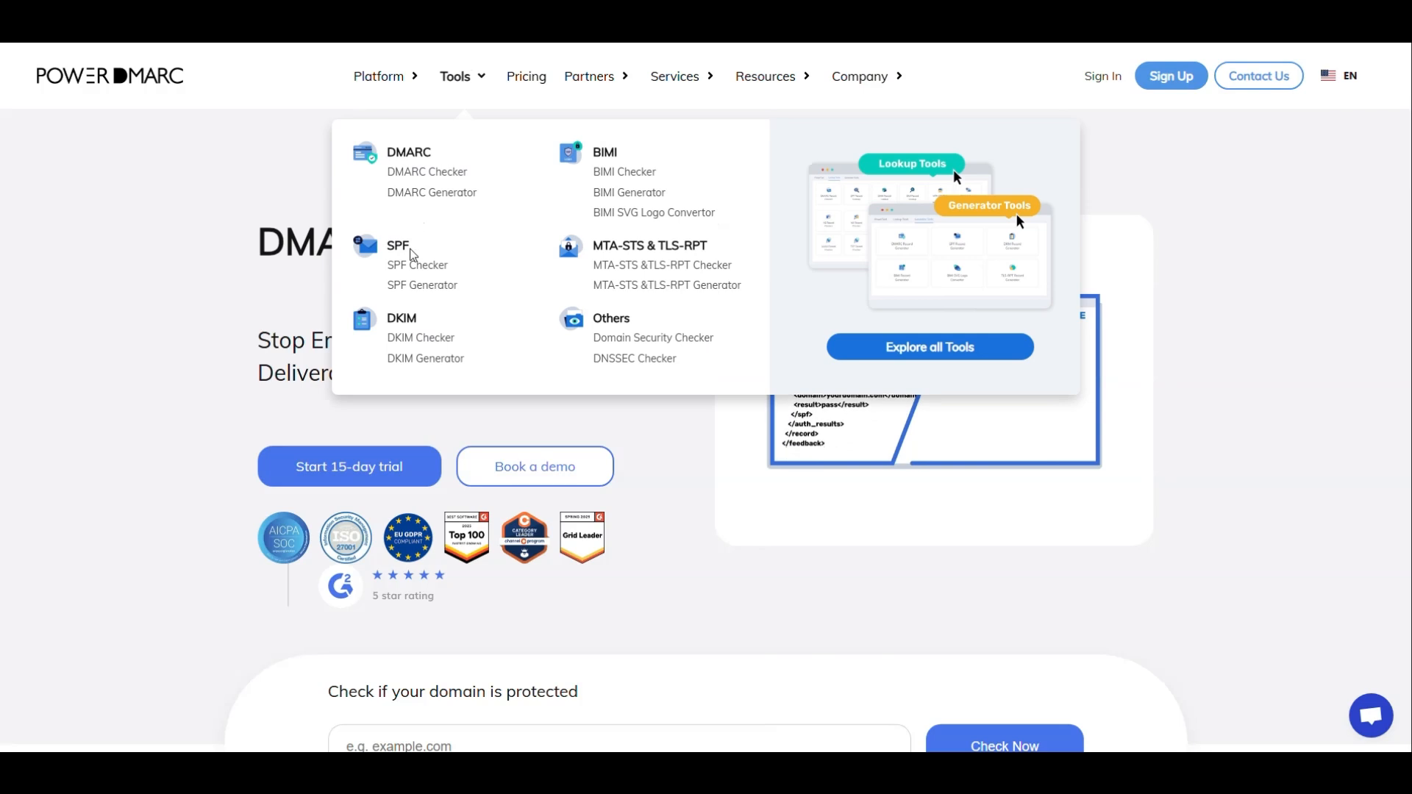
click(415, 271)
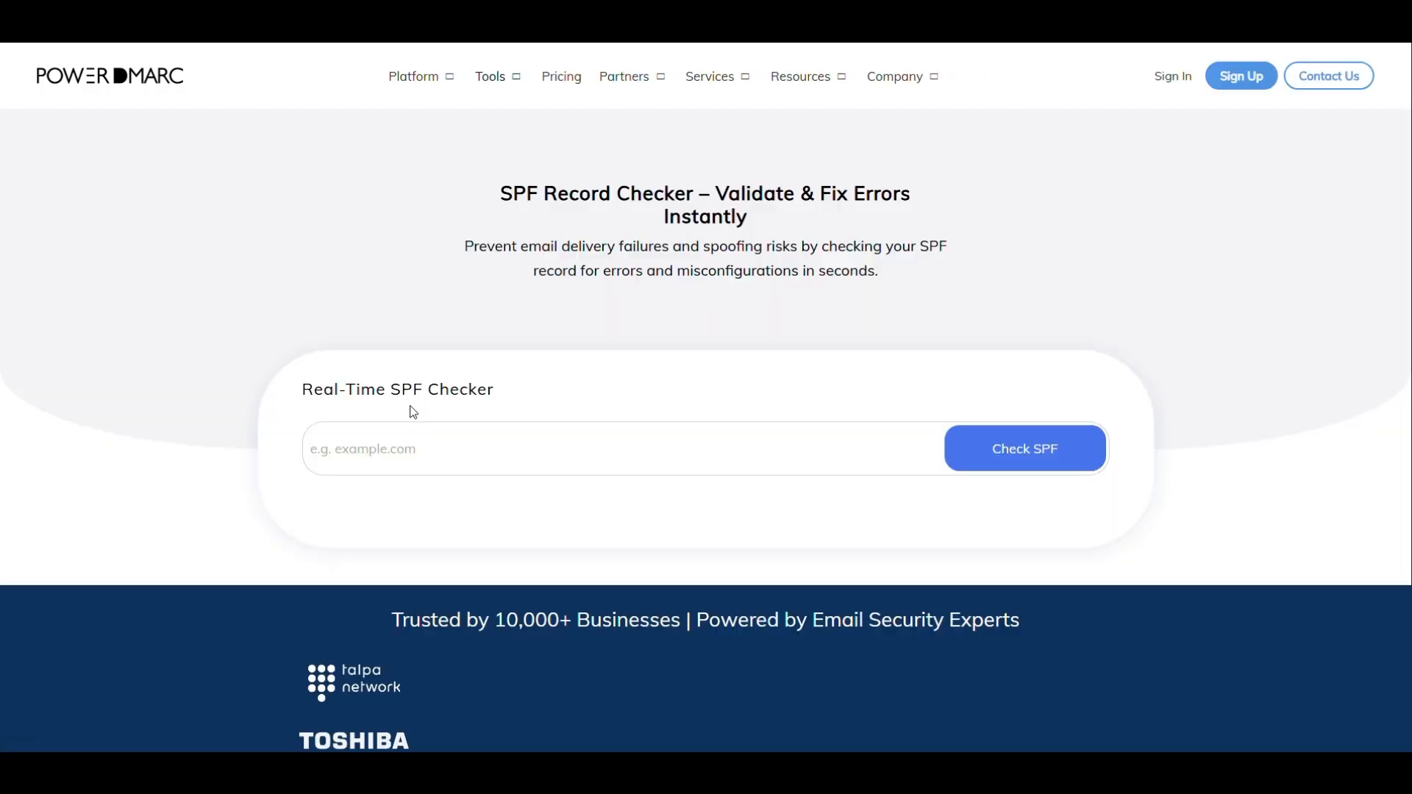
text(mail)
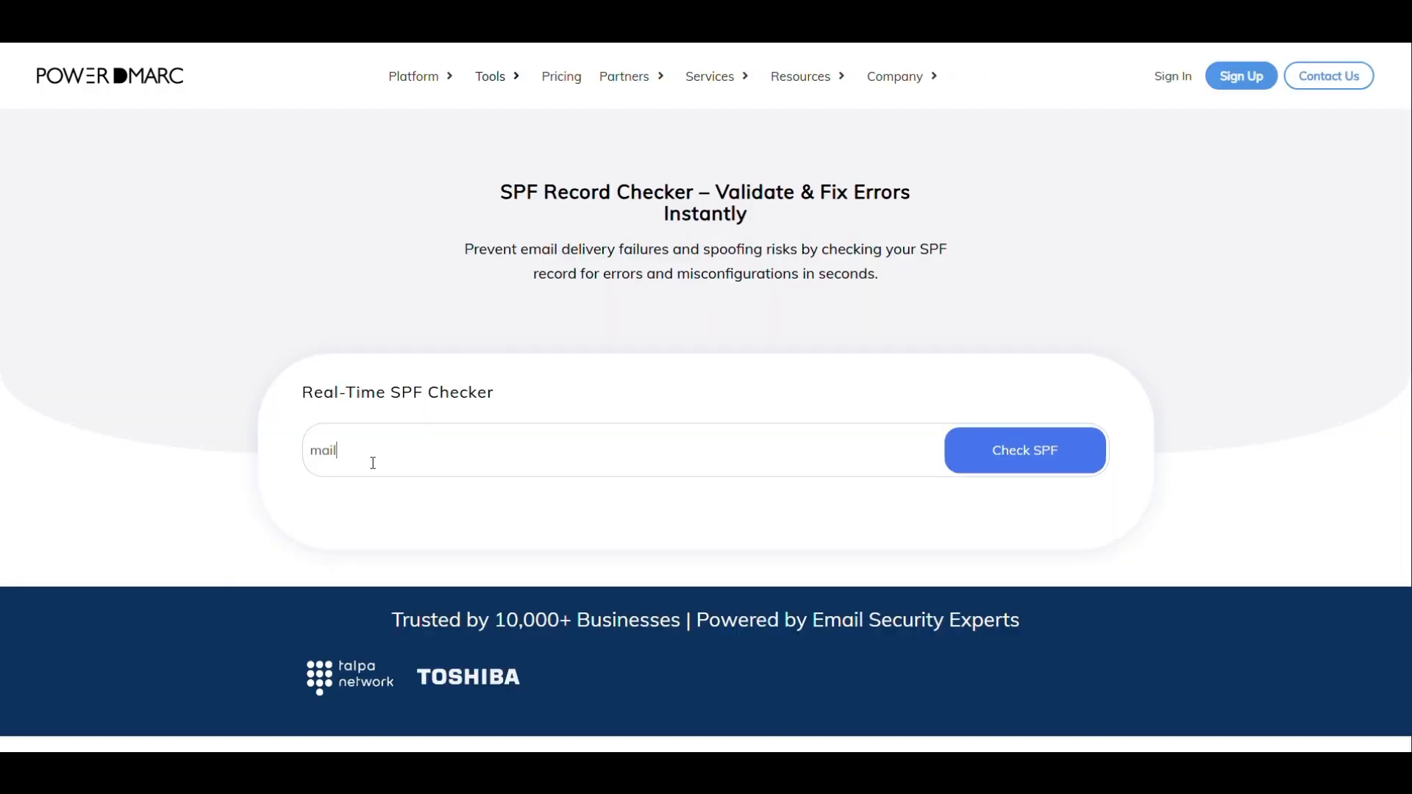
text(.thinkdmarc.com)
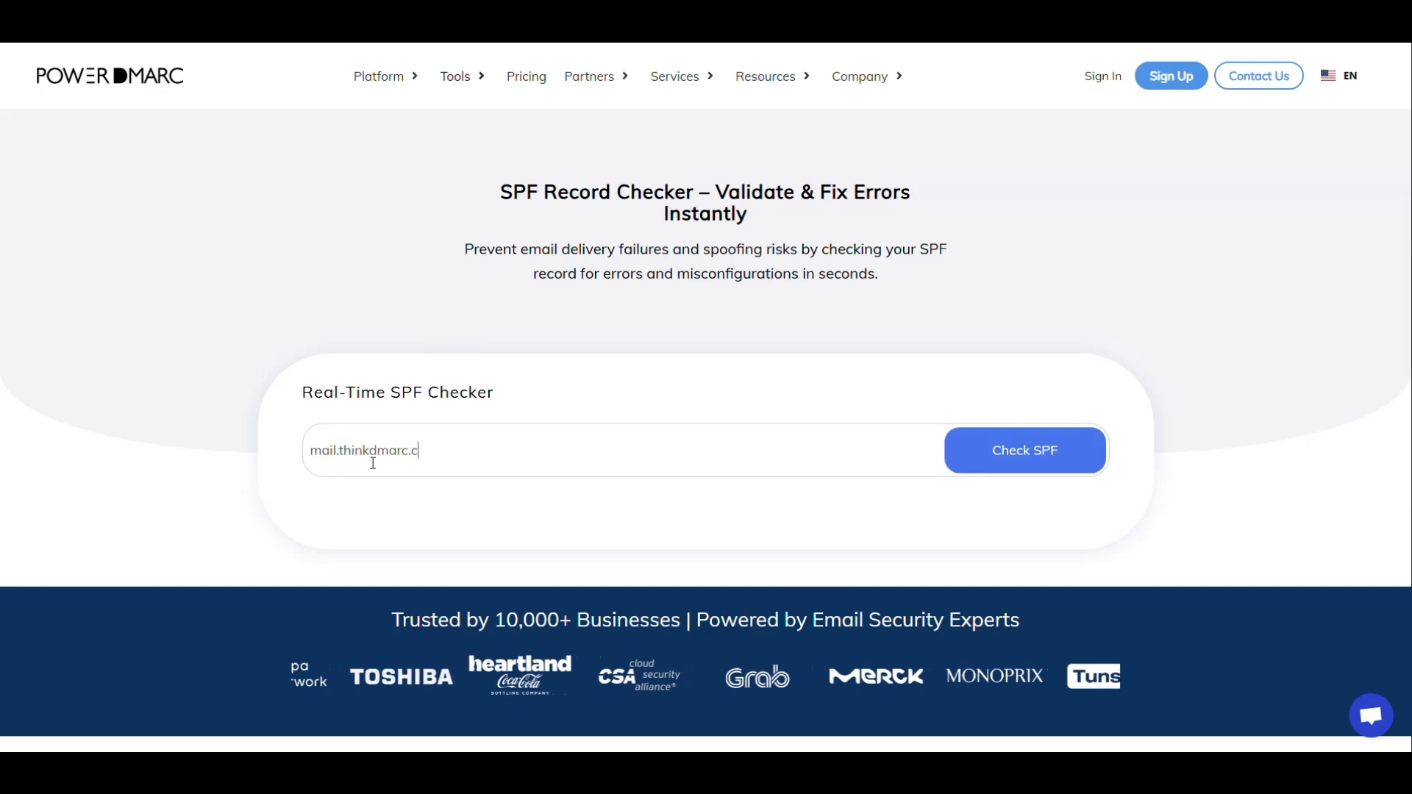
key(Return)
scroll(481, 500, down, 2)
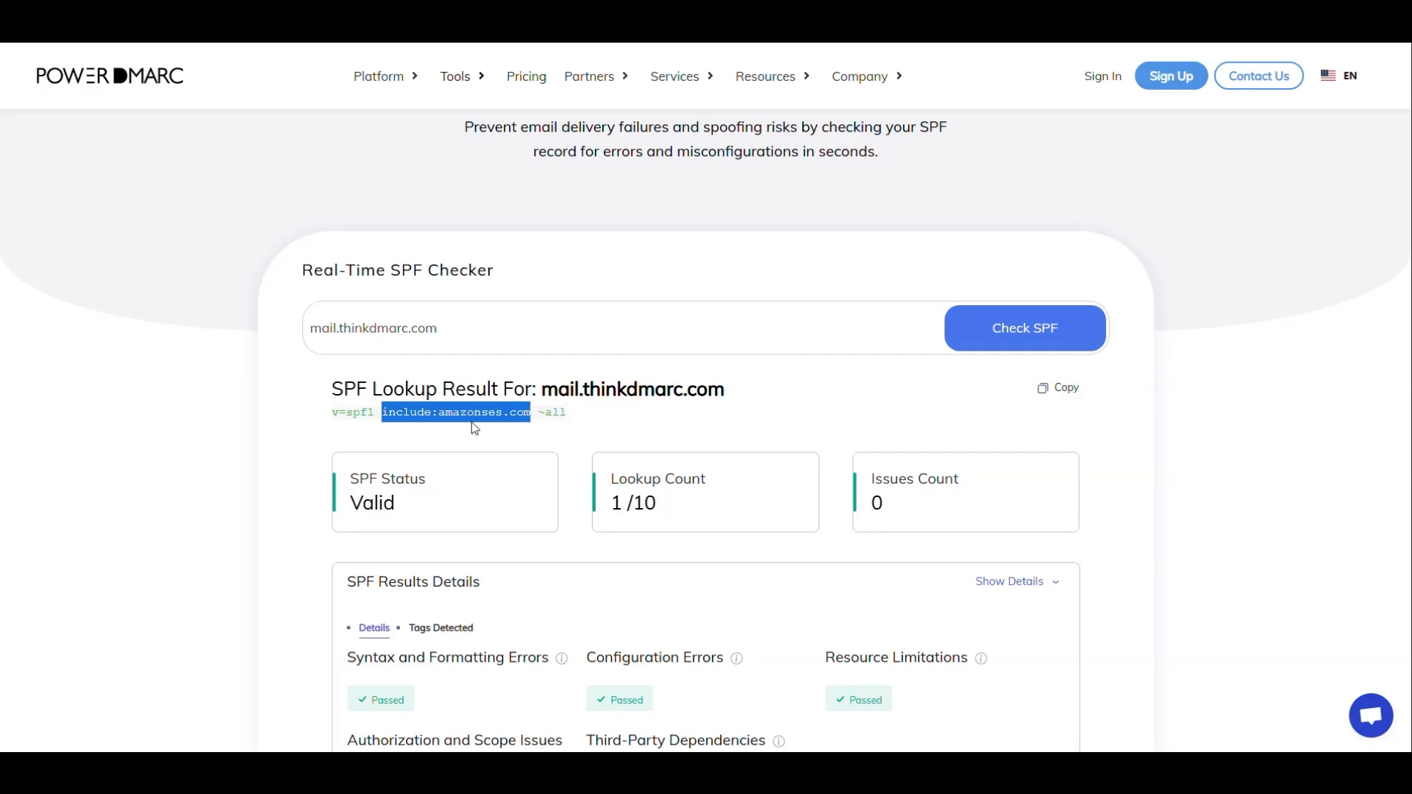
click(613, 431)
scroll(613, 425, up, 2)
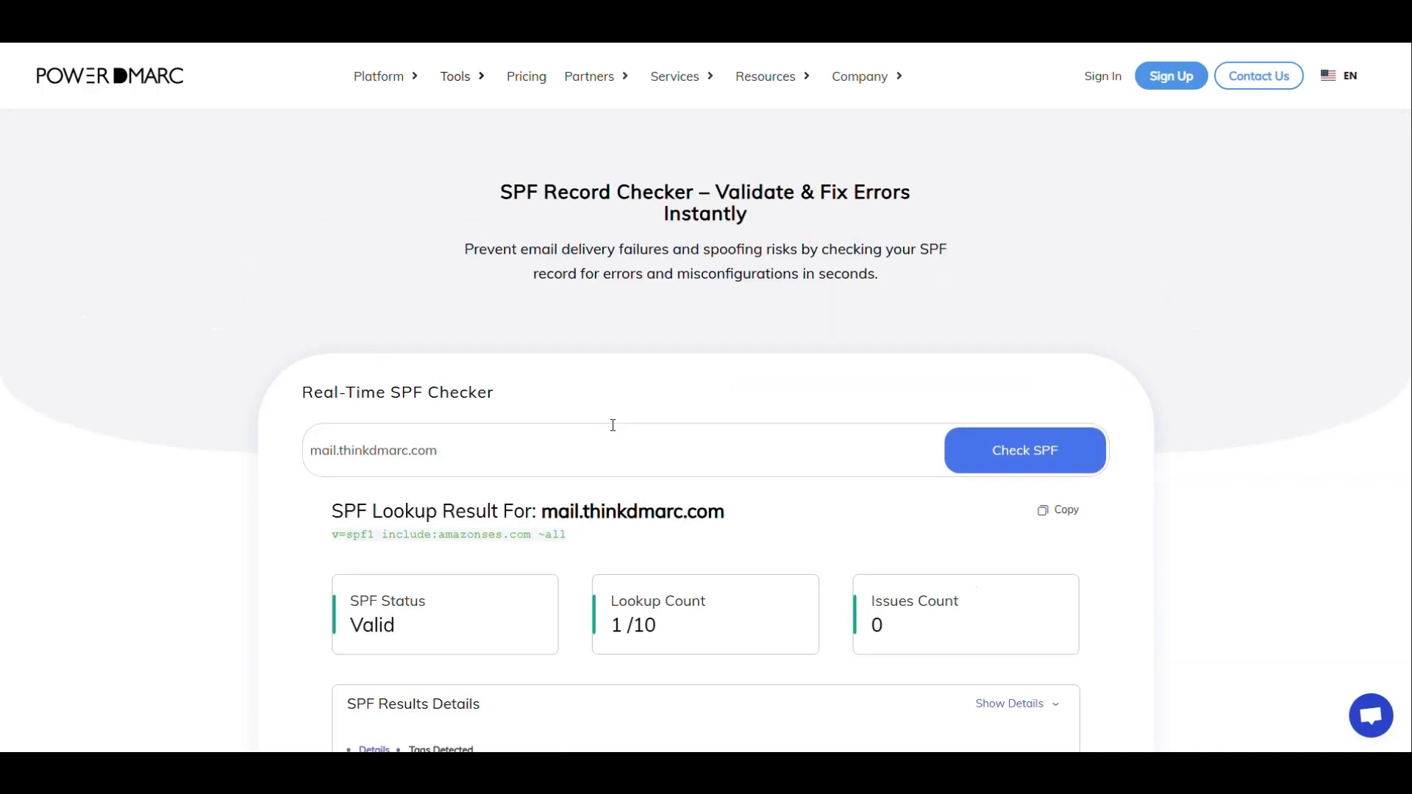
- Look up the DMARC record of thinkdmarc.com with PowerDMARC's DMARC Checker and examine the published policy
mouse_move(462, 76)
click(442, 180)
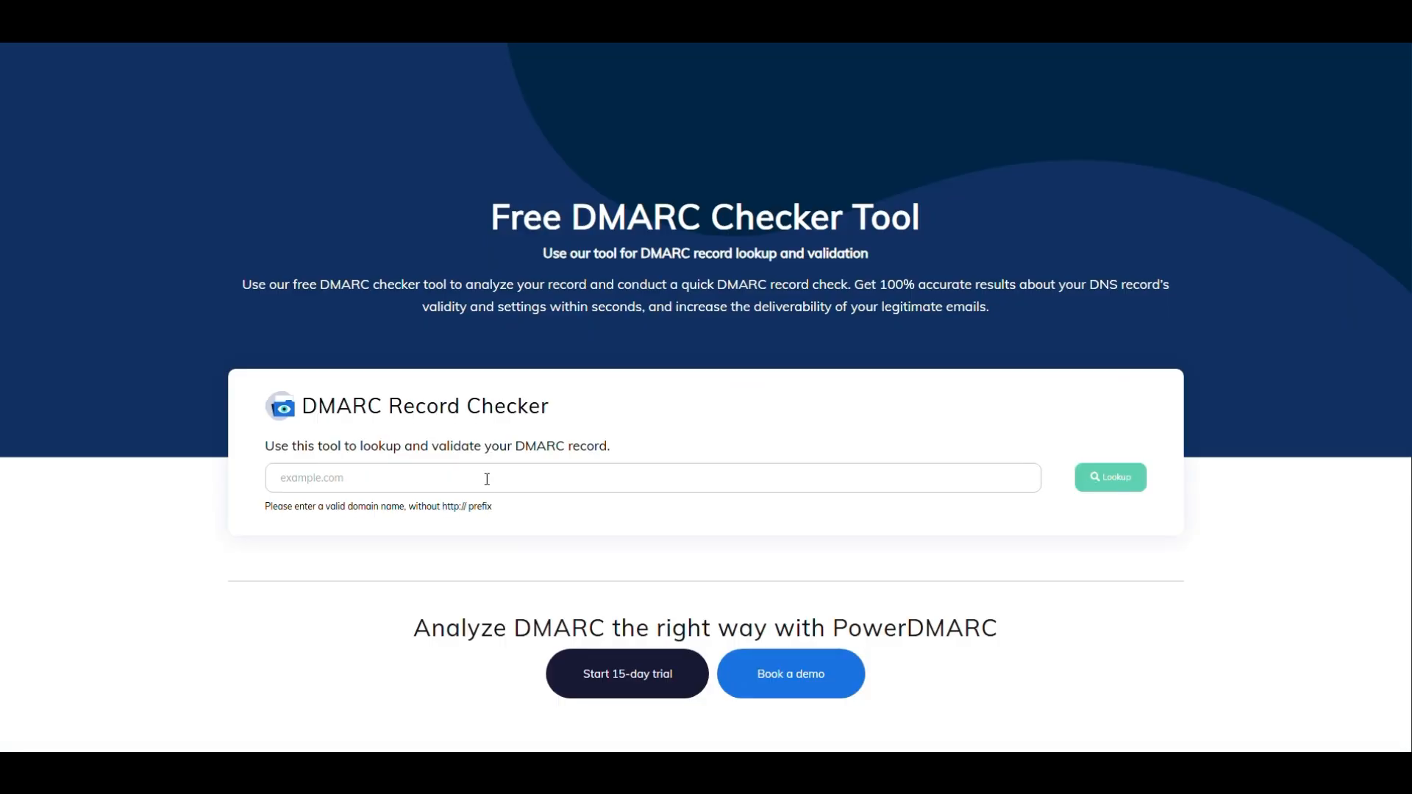
text(thinkdmarc.com)
key(Return)
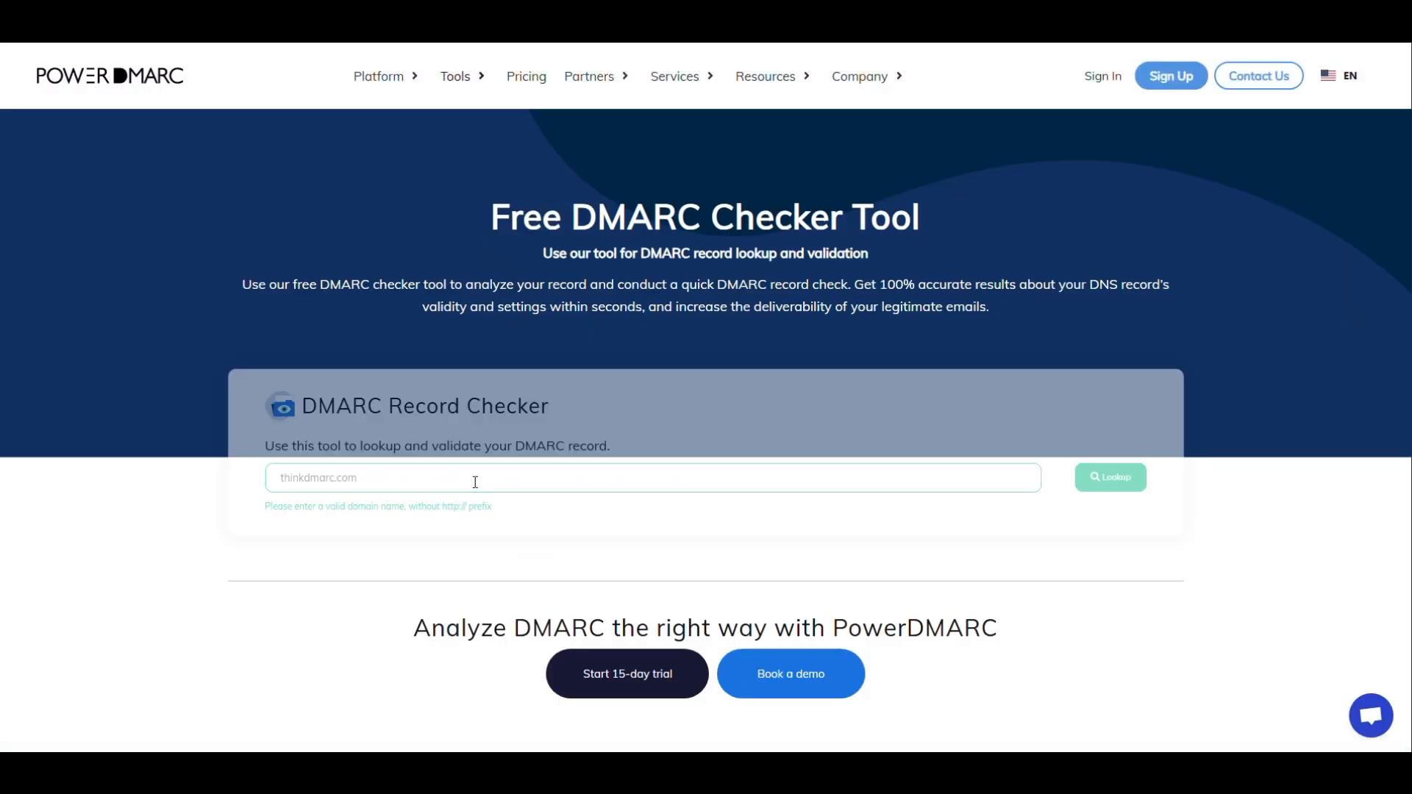
scroll(474, 483, down, 1)
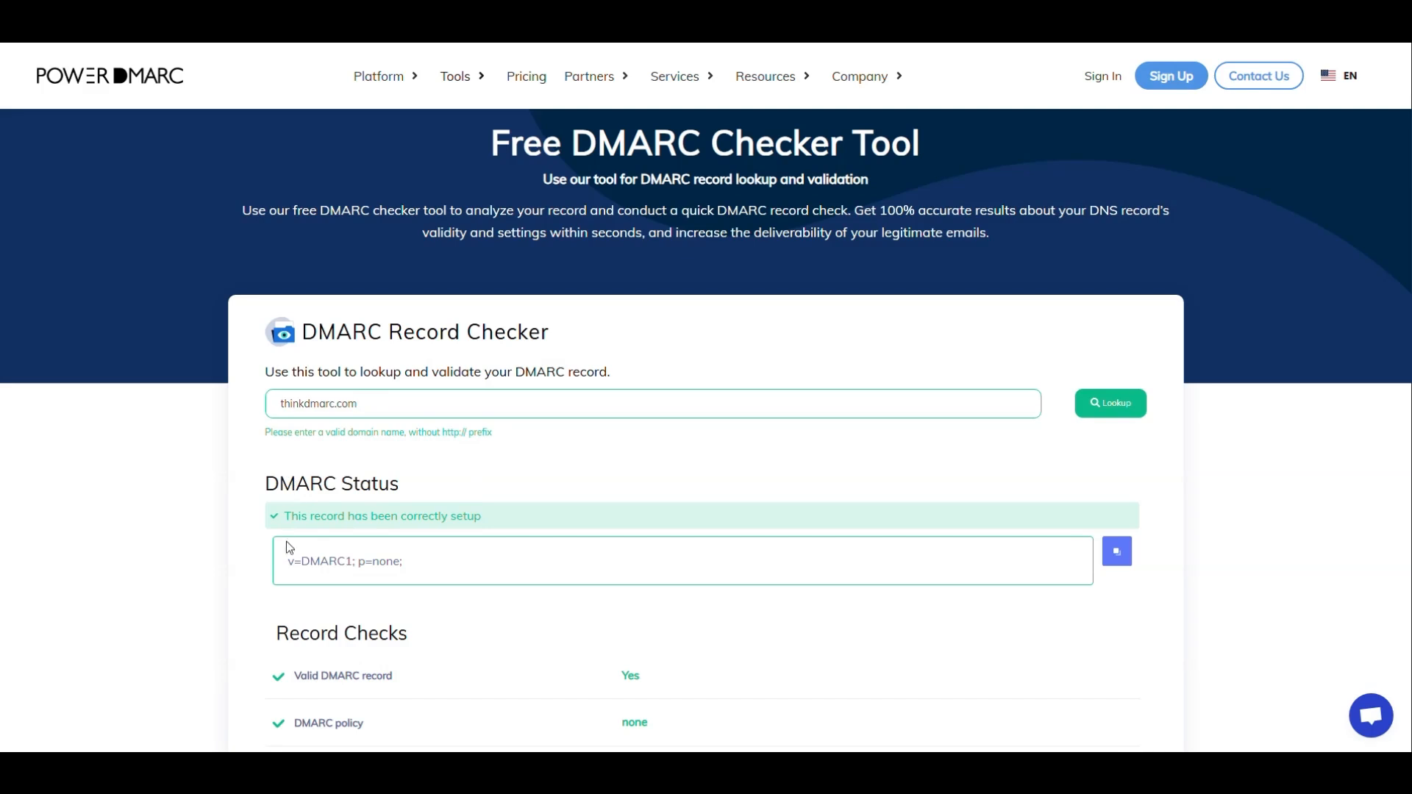
triple_click(288, 561)
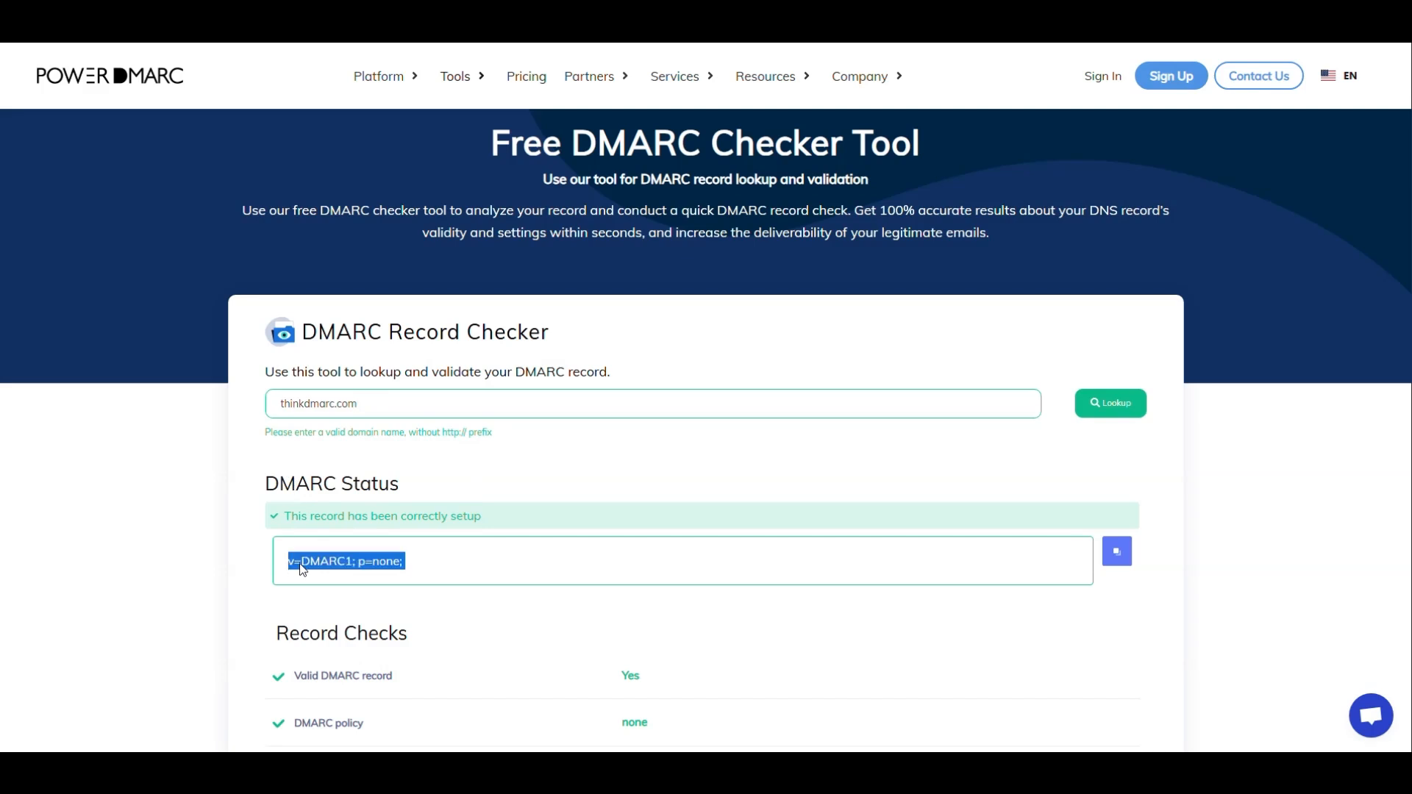